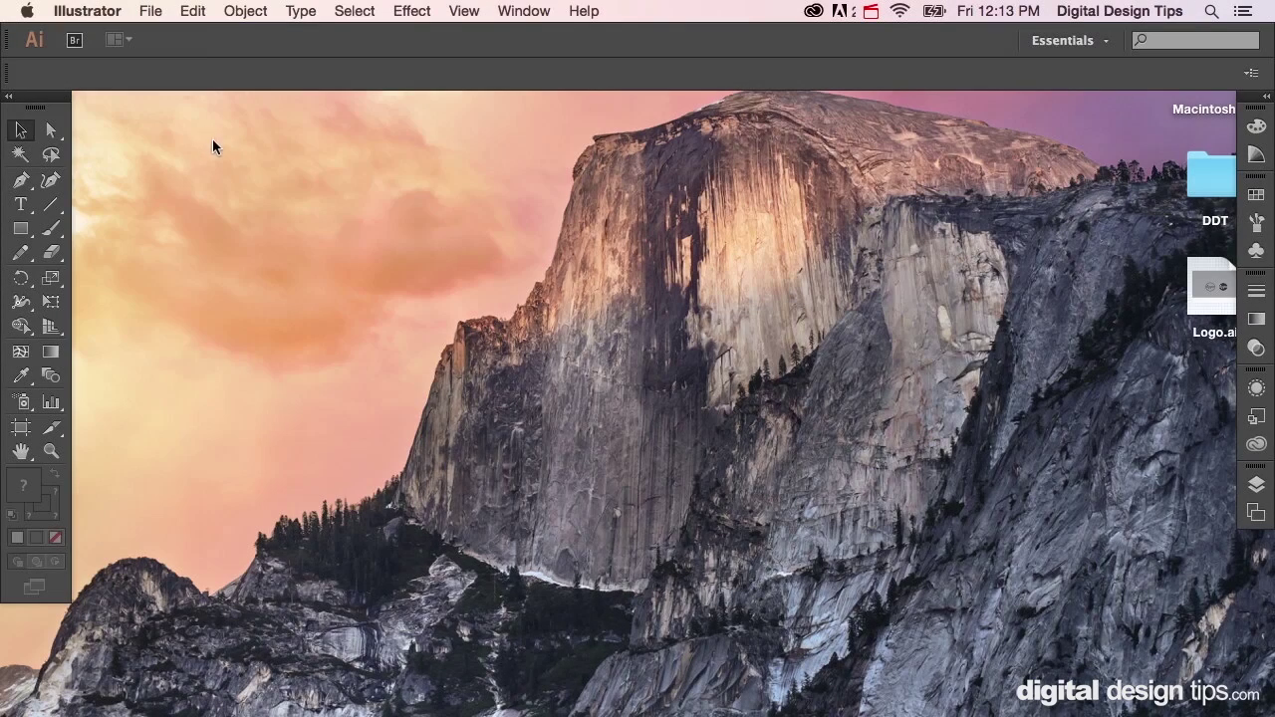
Open the File menu from the empty Illustrator workspace.
click(153, 10)
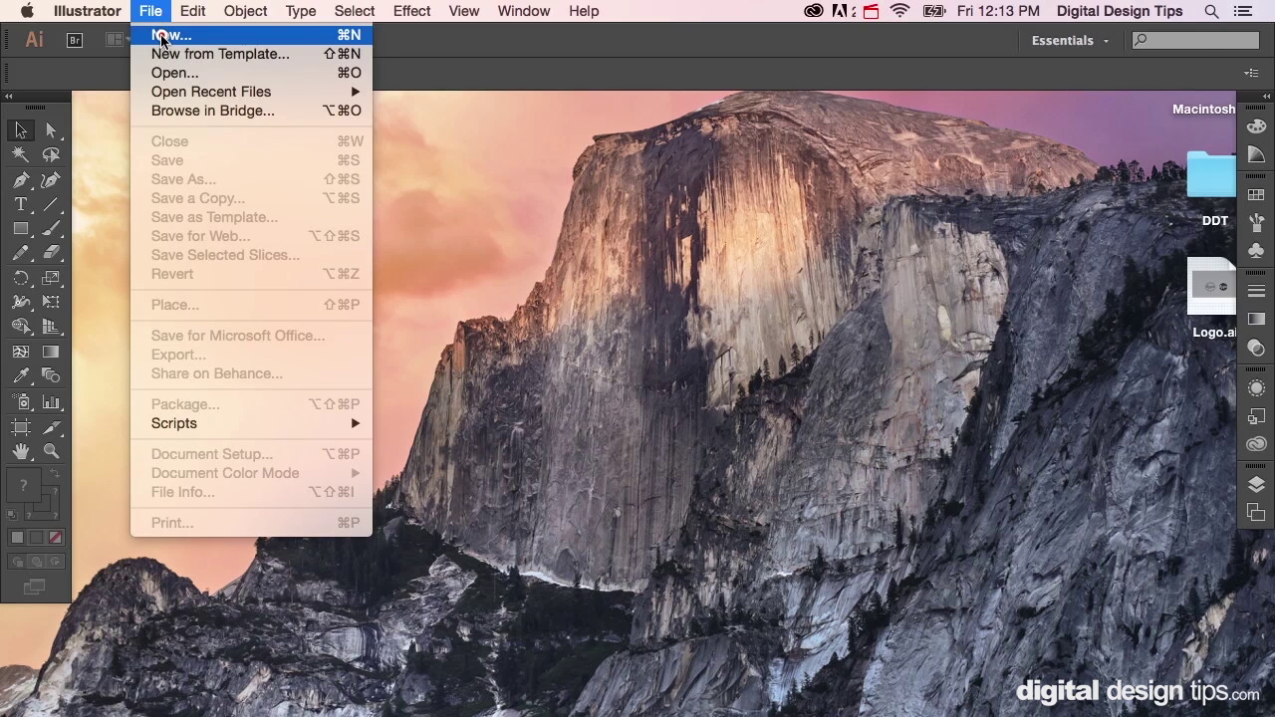
Create a new document with 4 Letter-size artboards of 792 × 612 px.
click(162, 37)
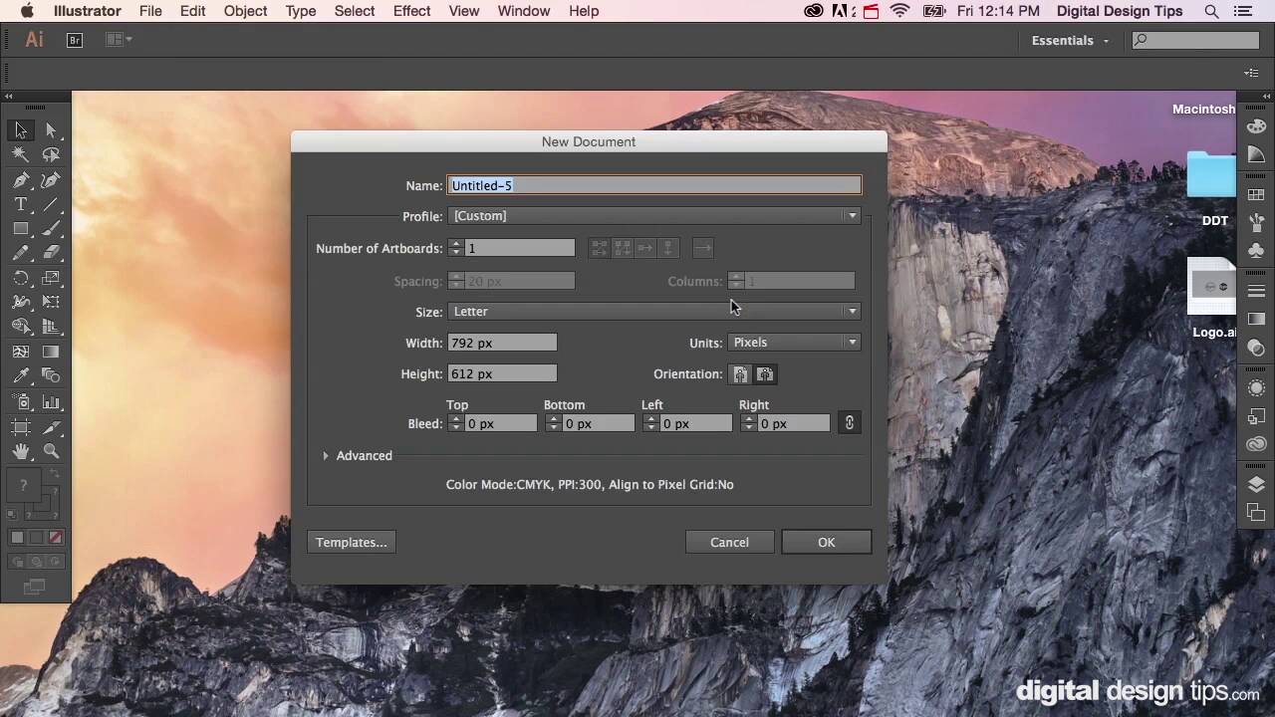
click(456, 244)
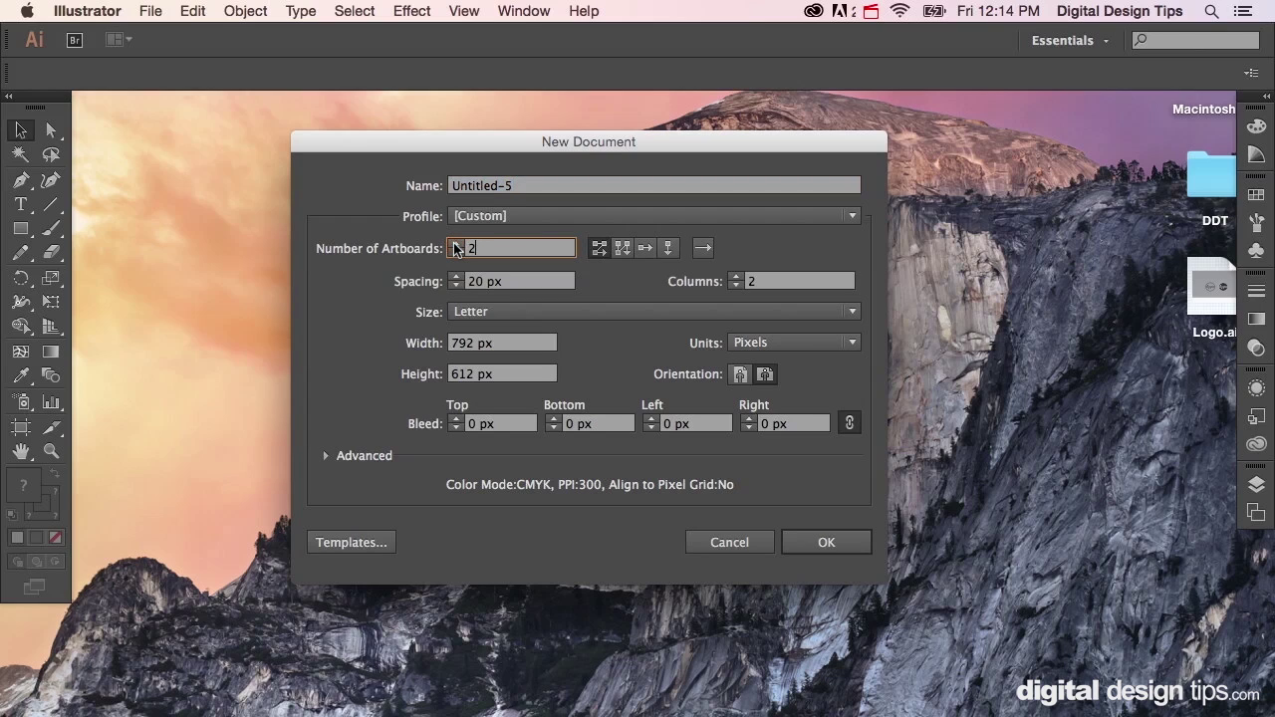
click(456, 244)
click(455, 244)
click(827, 543)
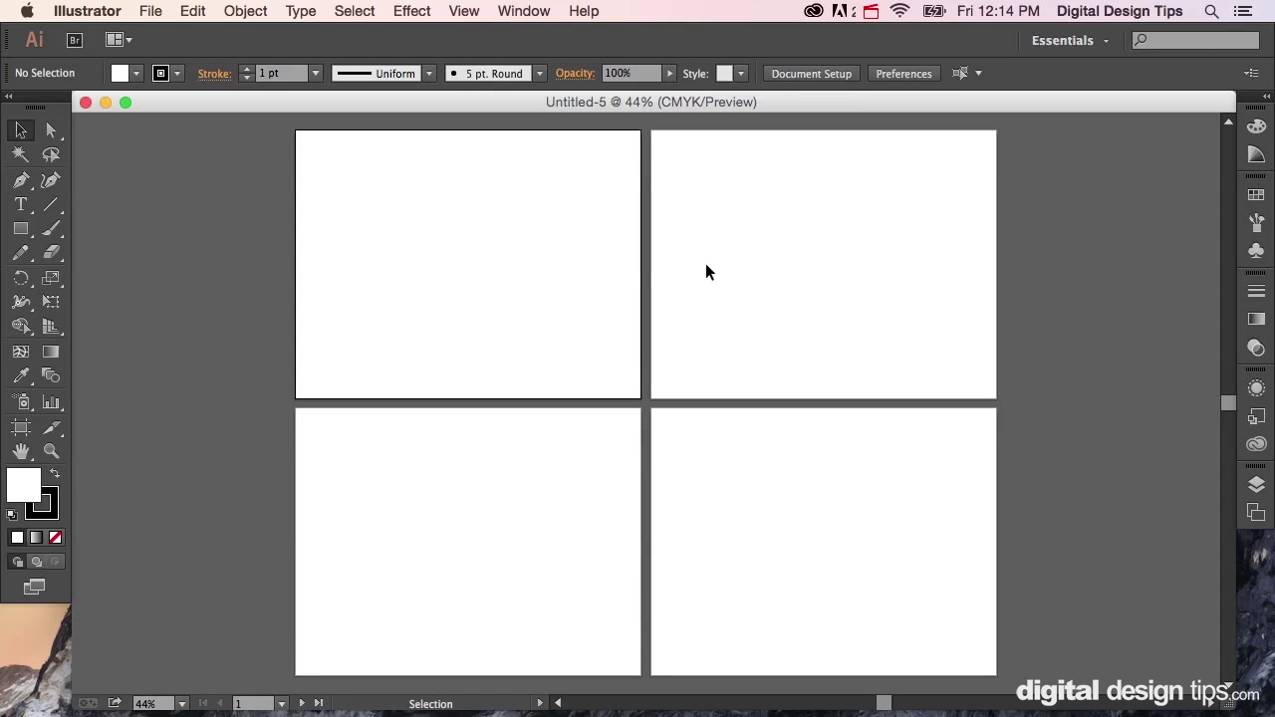
click(22, 427)
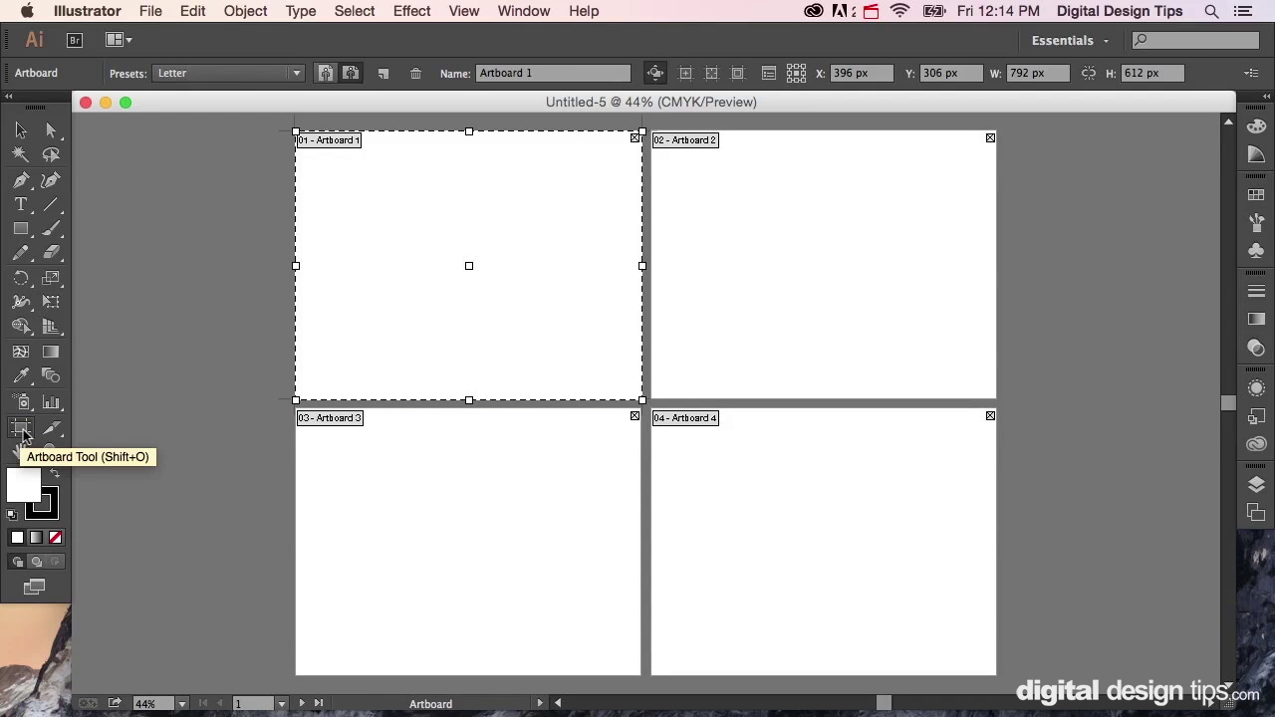
Slide artboards 2, 3 and 4 flush against their neighbours, leaving no gaps.
drag(820, 312, 808, 309)
drag(724, 476, 714, 476)
drag(556, 478, 560, 462)
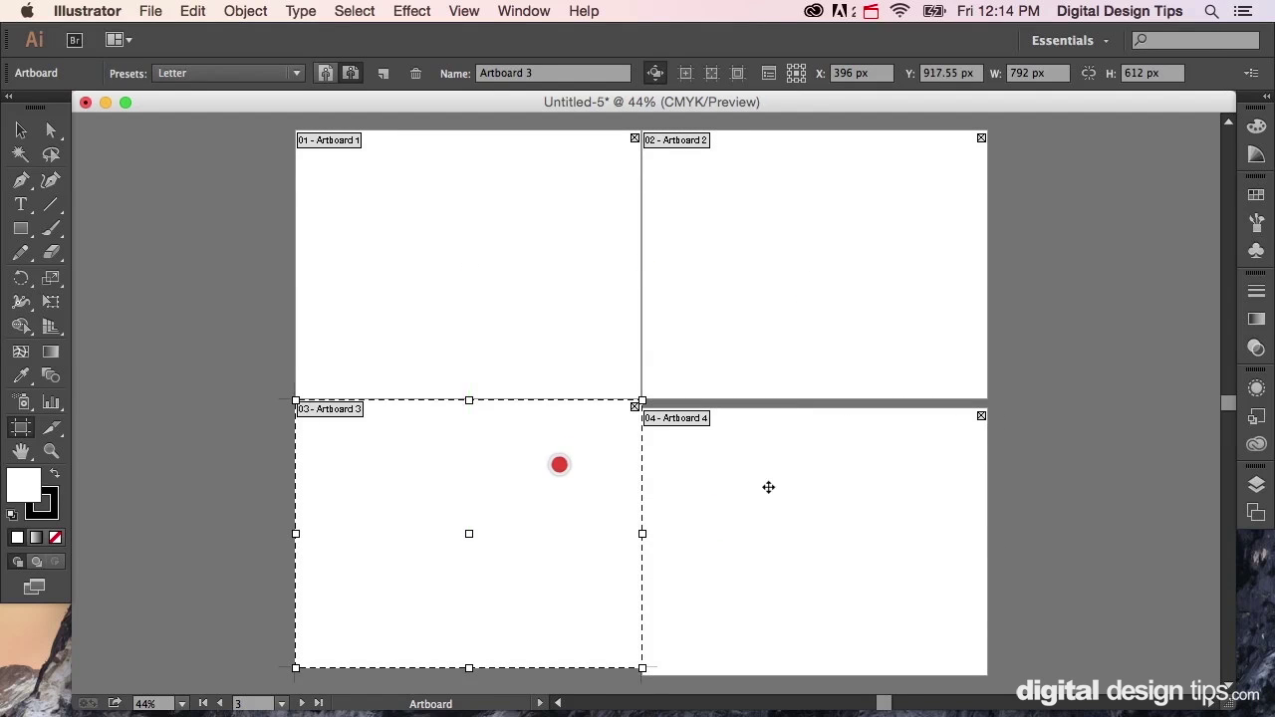
drag(768, 487, 743, 469)
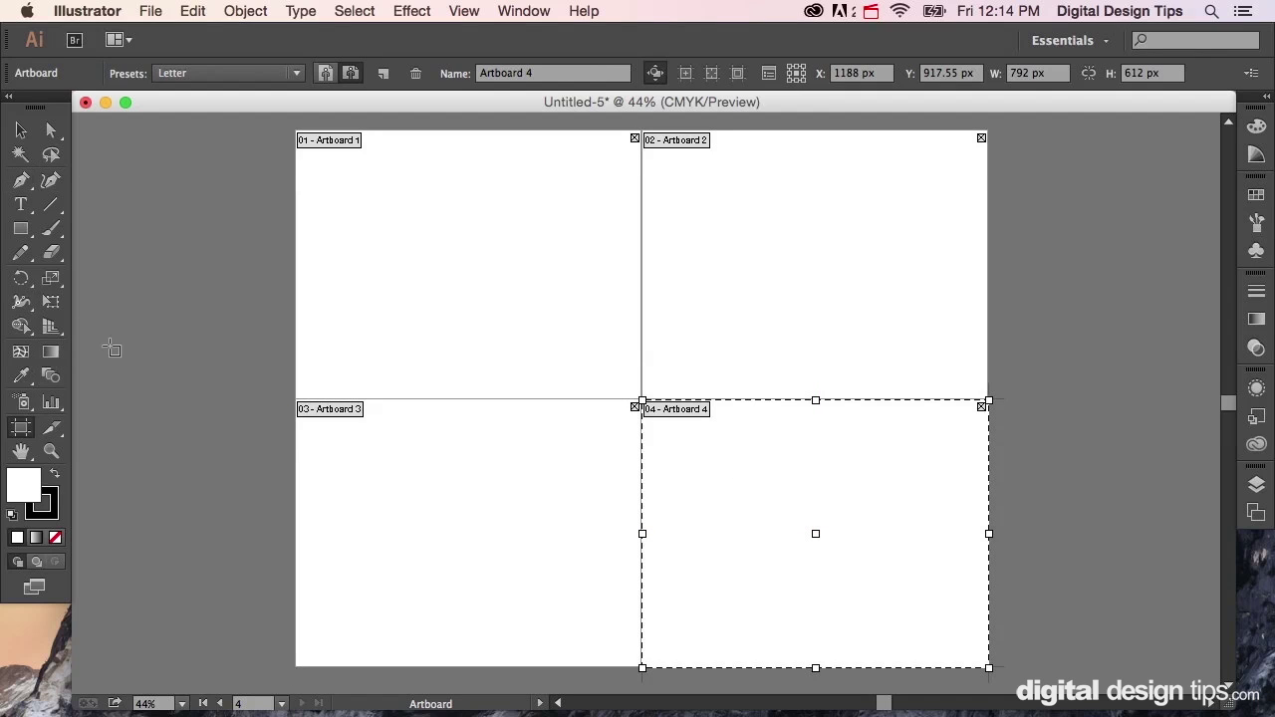
click(21, 228)
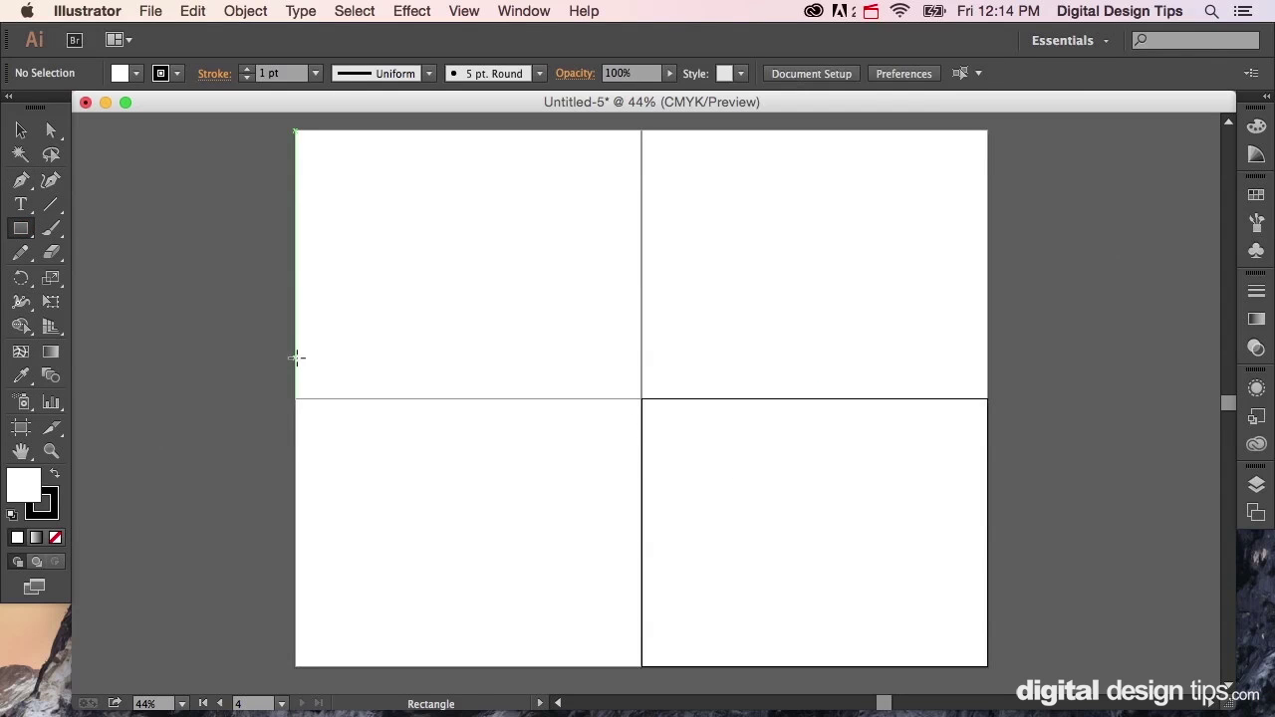
Draw a thin black strip with no stroke across both top artboards.
mouse_move(296, 358)
mouse_down()
mouse_move(1010, 353)
mouse_move(991, 370)
mouse_up()
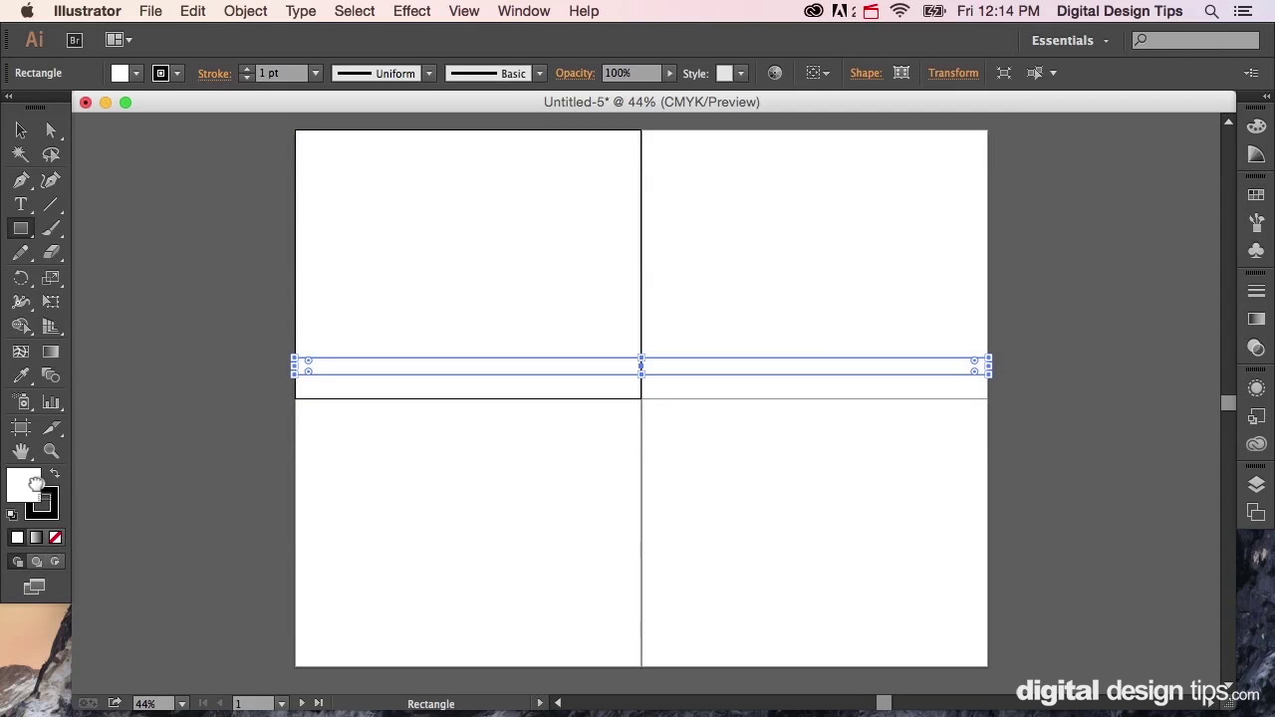
key(shift+x)
click(56, 539)
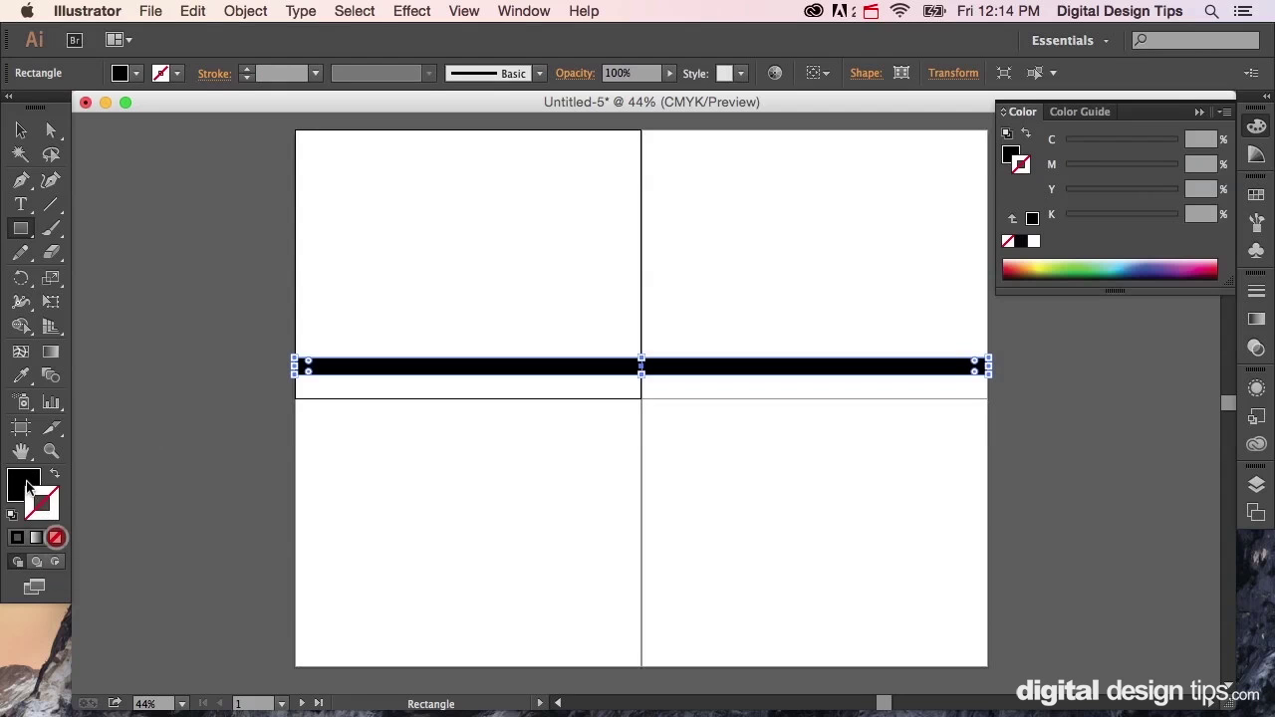
click(20, 480)
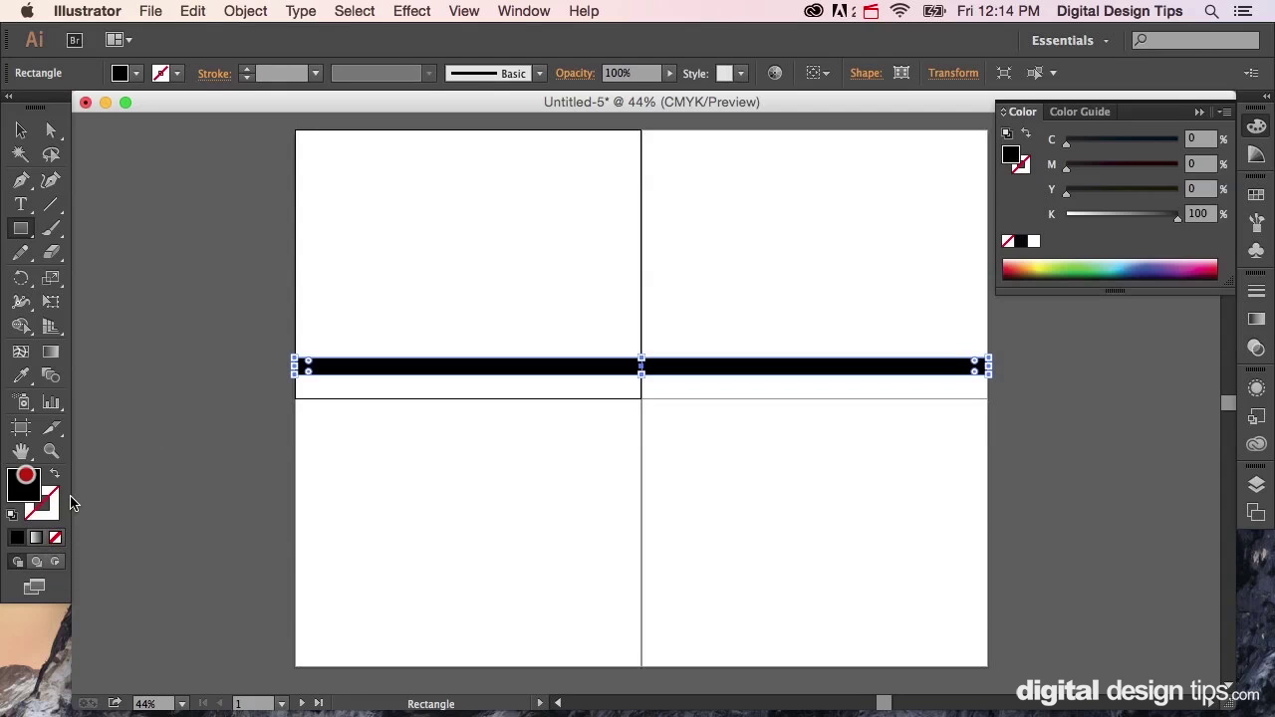
click(20, 129)
click(151, 285)
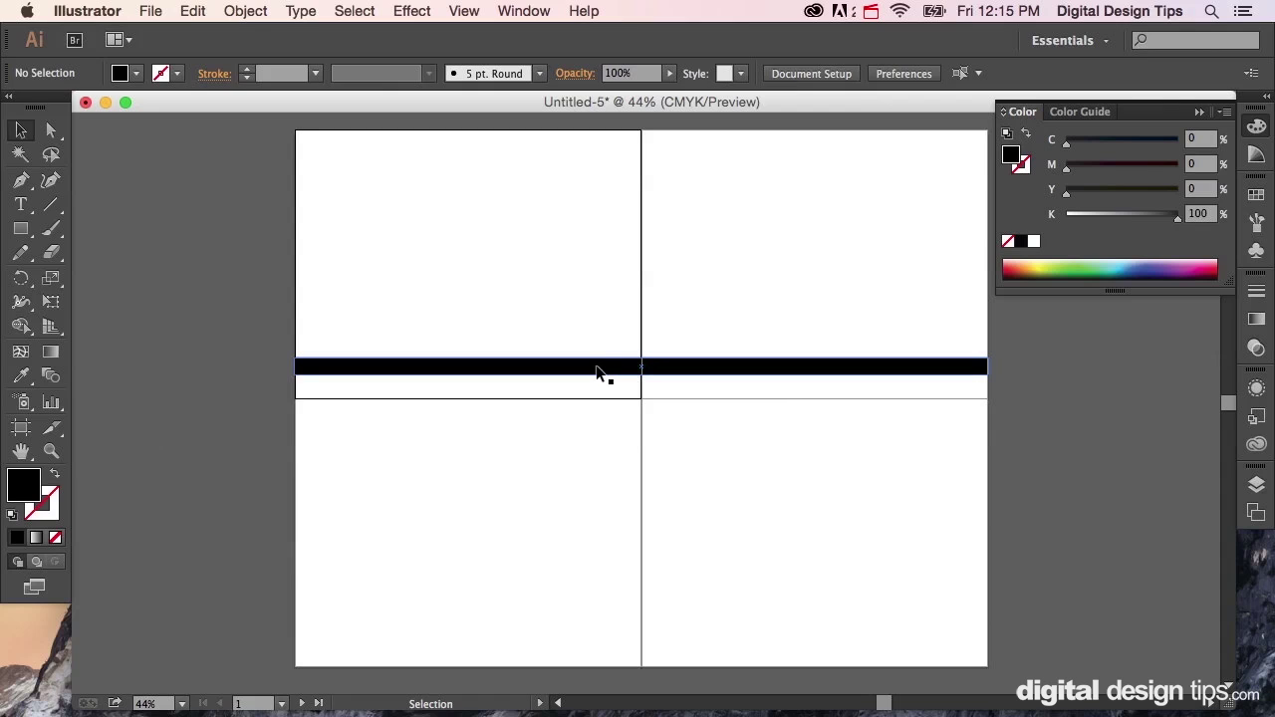
Copy the black strip and move the copy to the bottom of the lower artboards.
click(595, 368)
key(super+c)
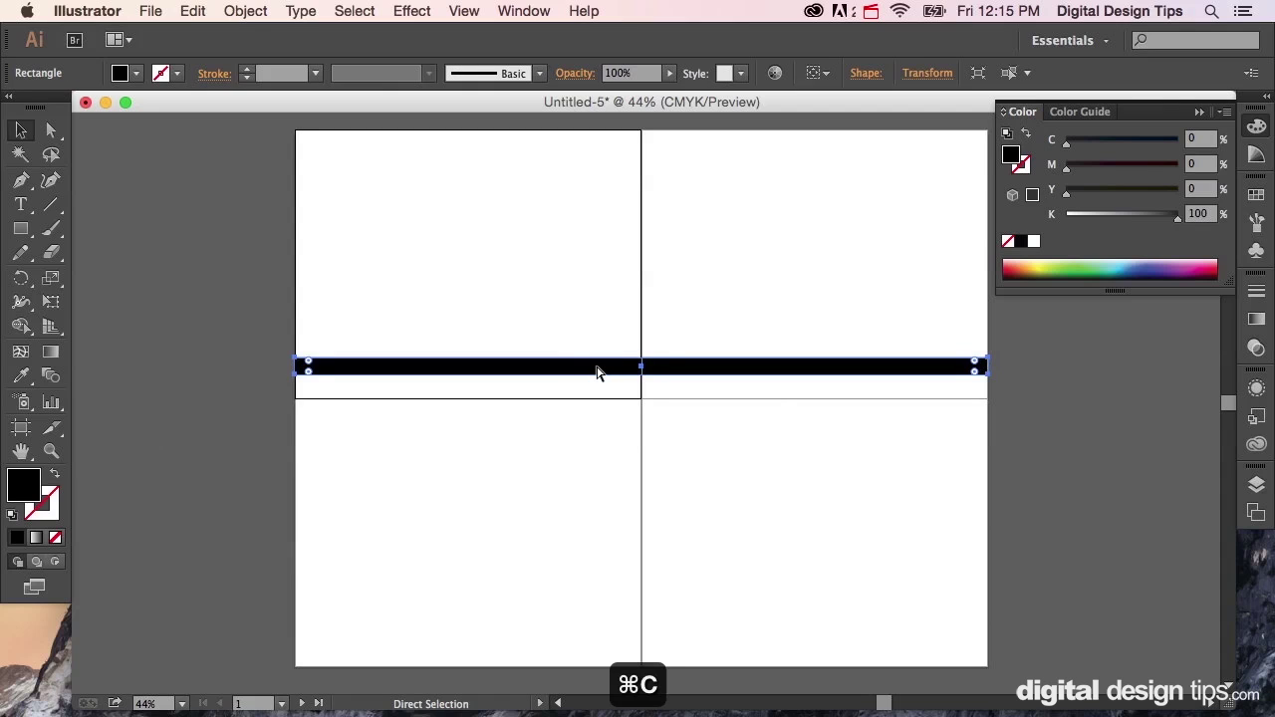
key(super+v)
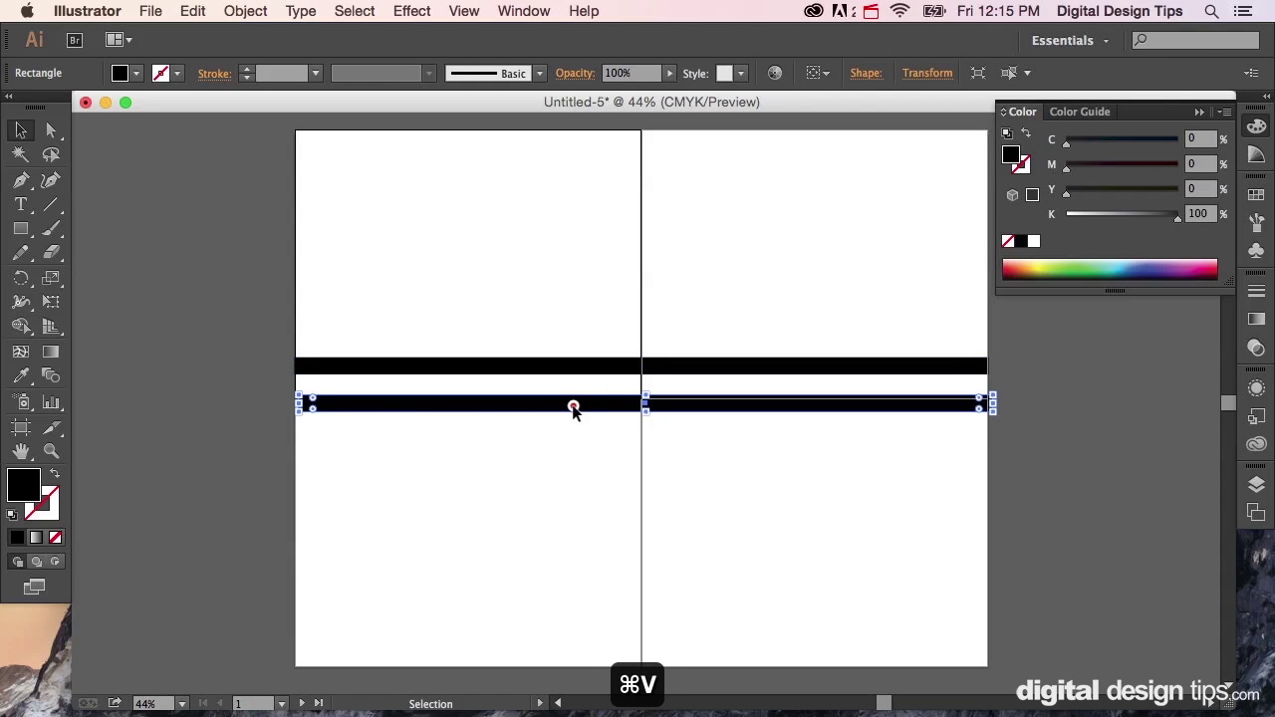
drag(573, 408, 570, 639)
click(183, 542)
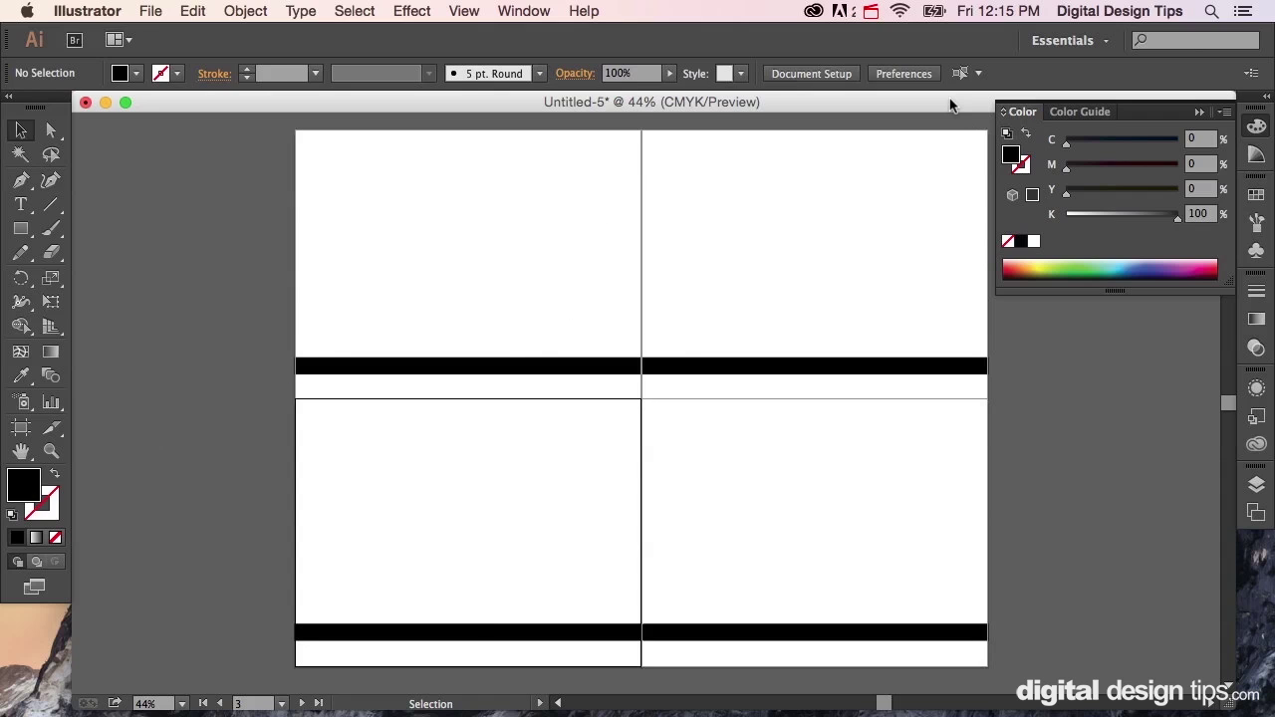
drag(949, 97, 865, 210)
Open Logo.ai, copy its black circular logo, and detach Untitled-5 into its own window.
click(1201, 112)
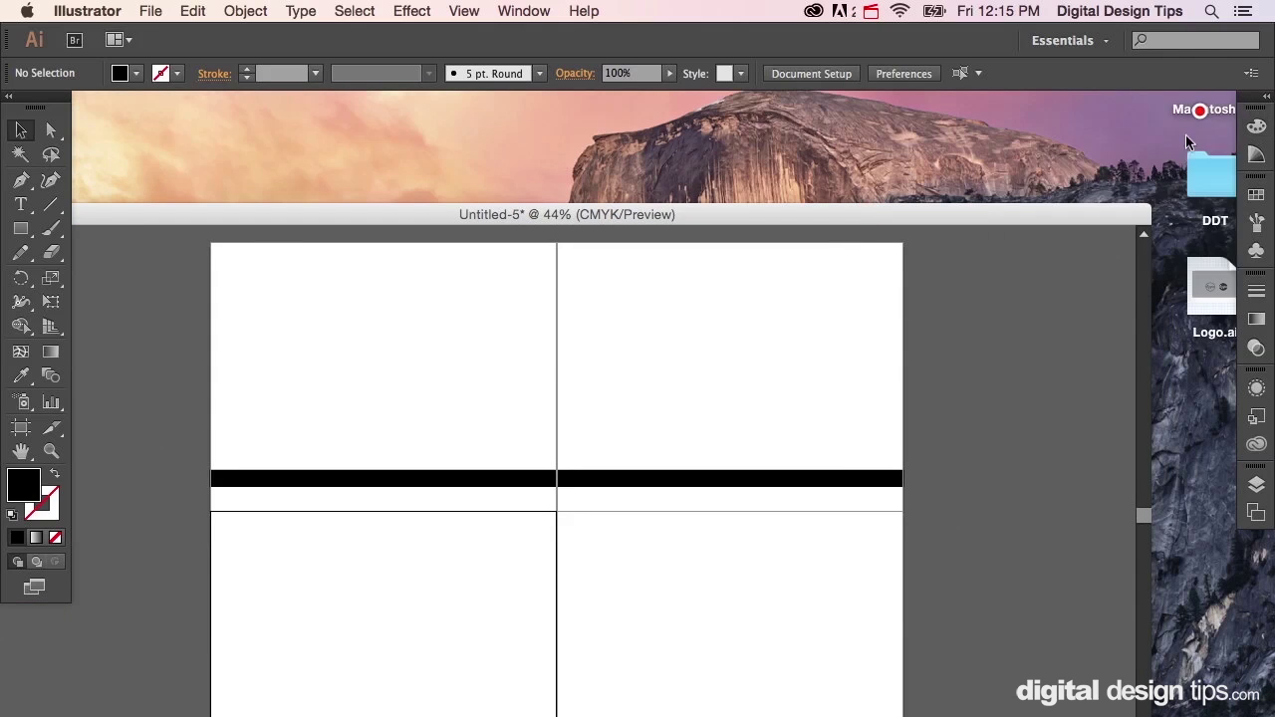
click(1194, 285)
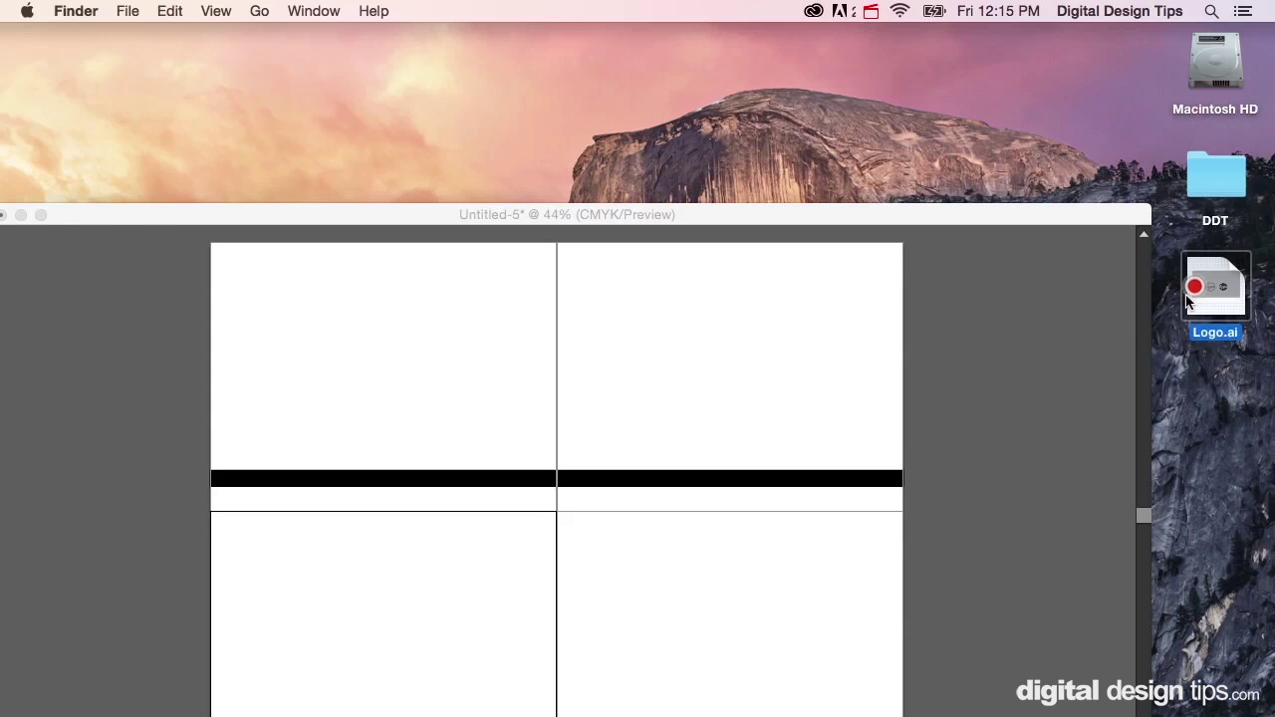
click(570, 217)
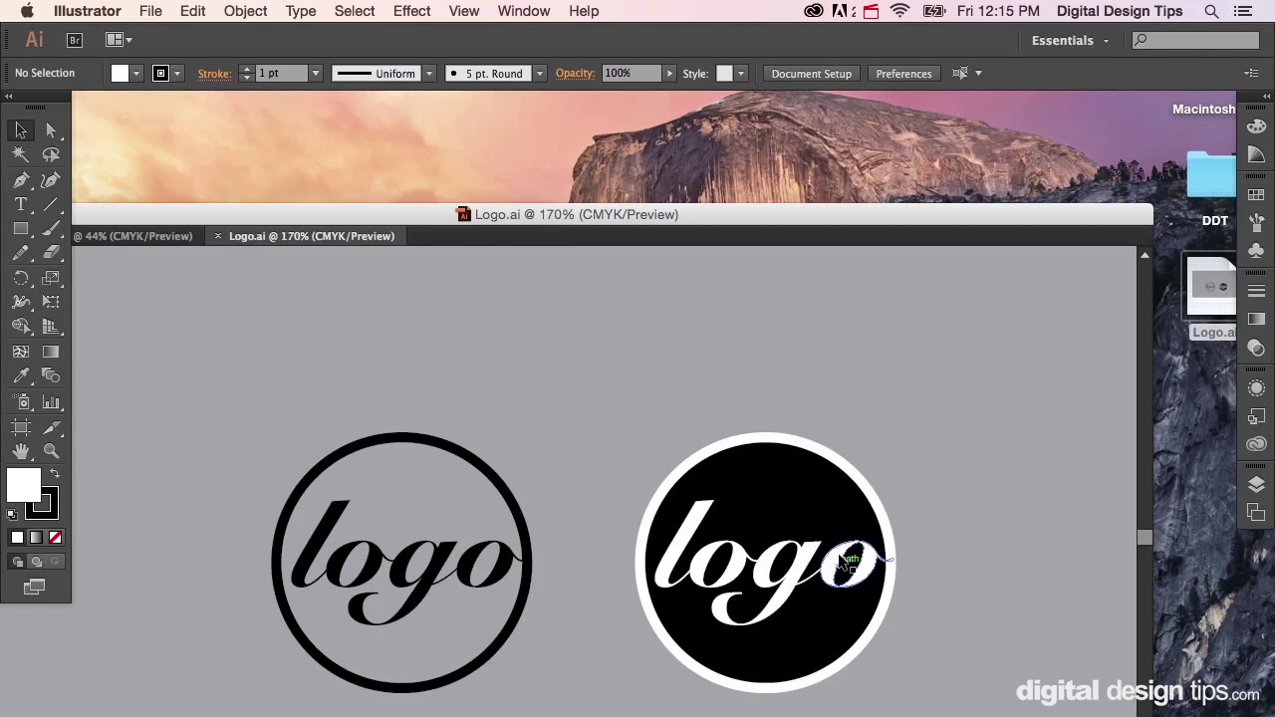
drag(565, 334, 891, 600)
key(super+c)
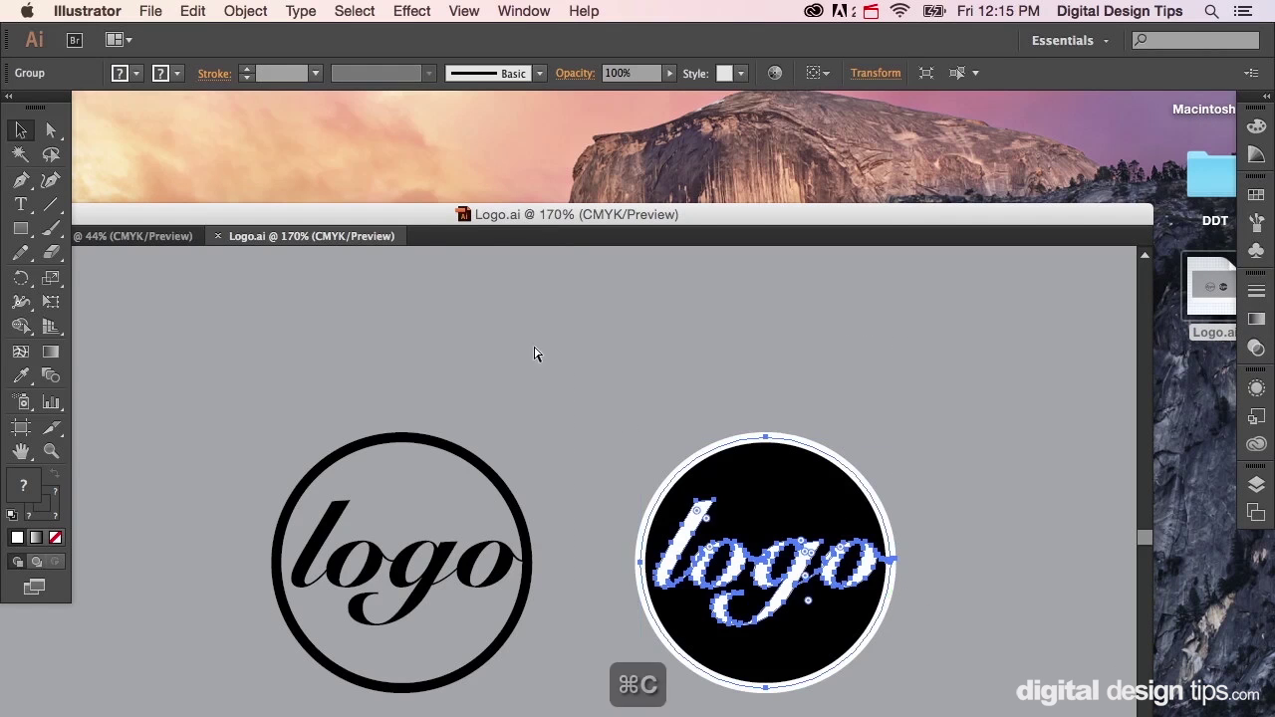
drag(205, 236, 237, 217)
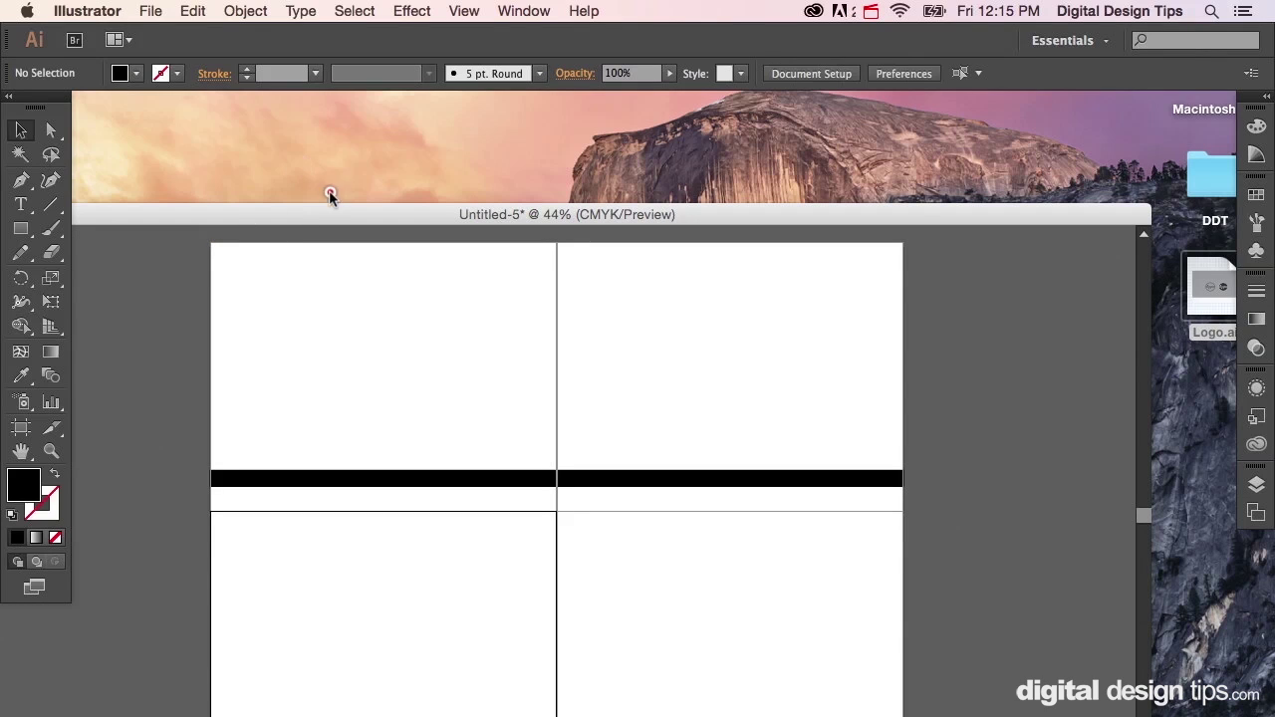
Paste the logo and place it at the right end of the top-left bar.
double_click(518, 213)
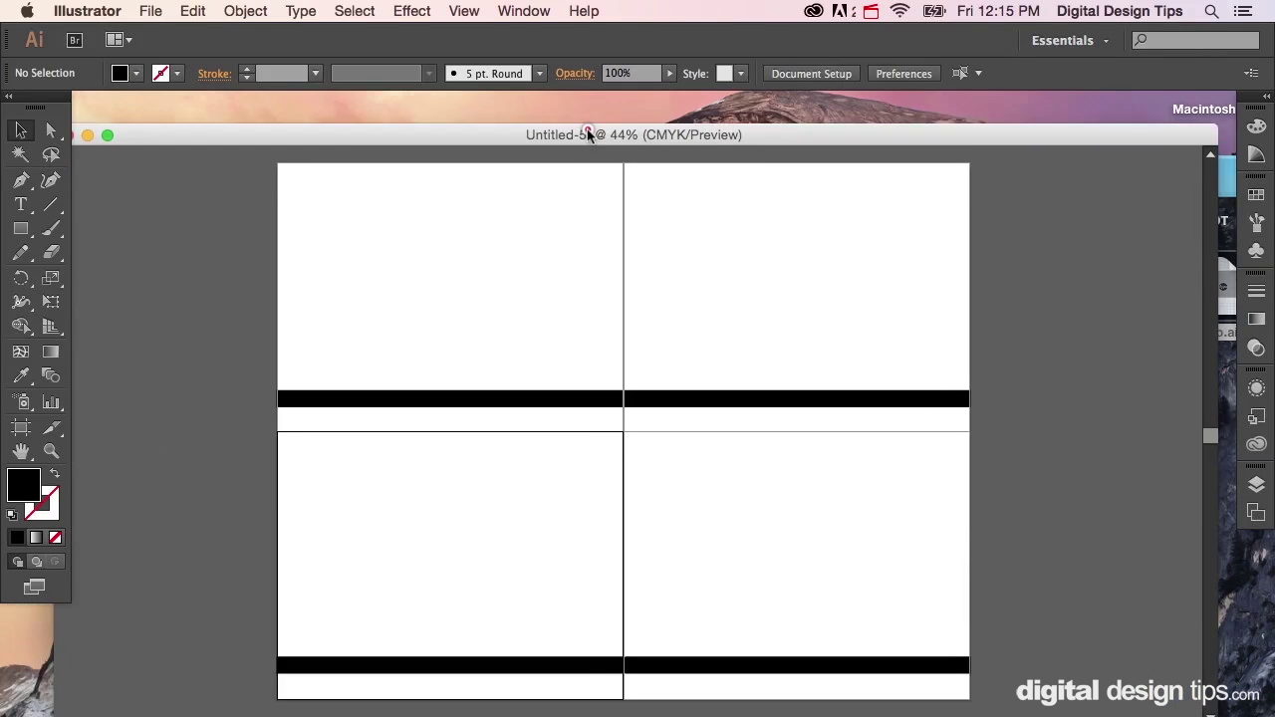
key(super+v)
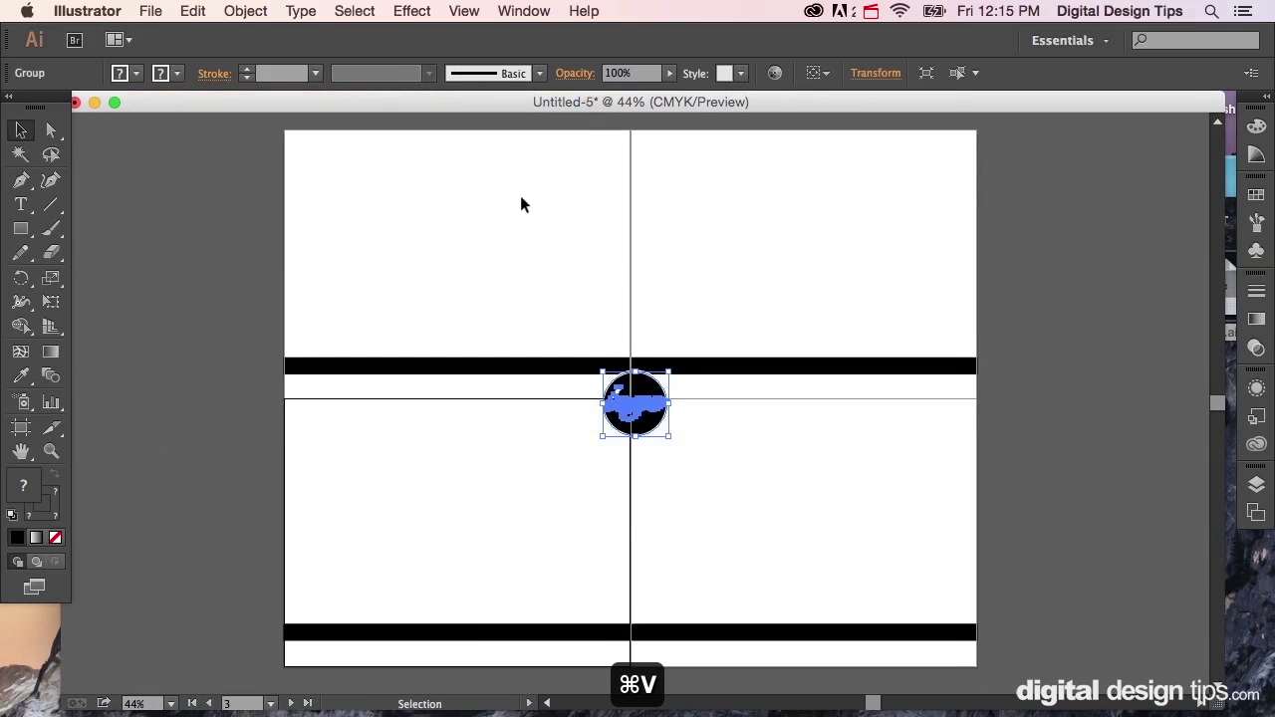
drag(650, 403, 630, 363)
click(549, 296)
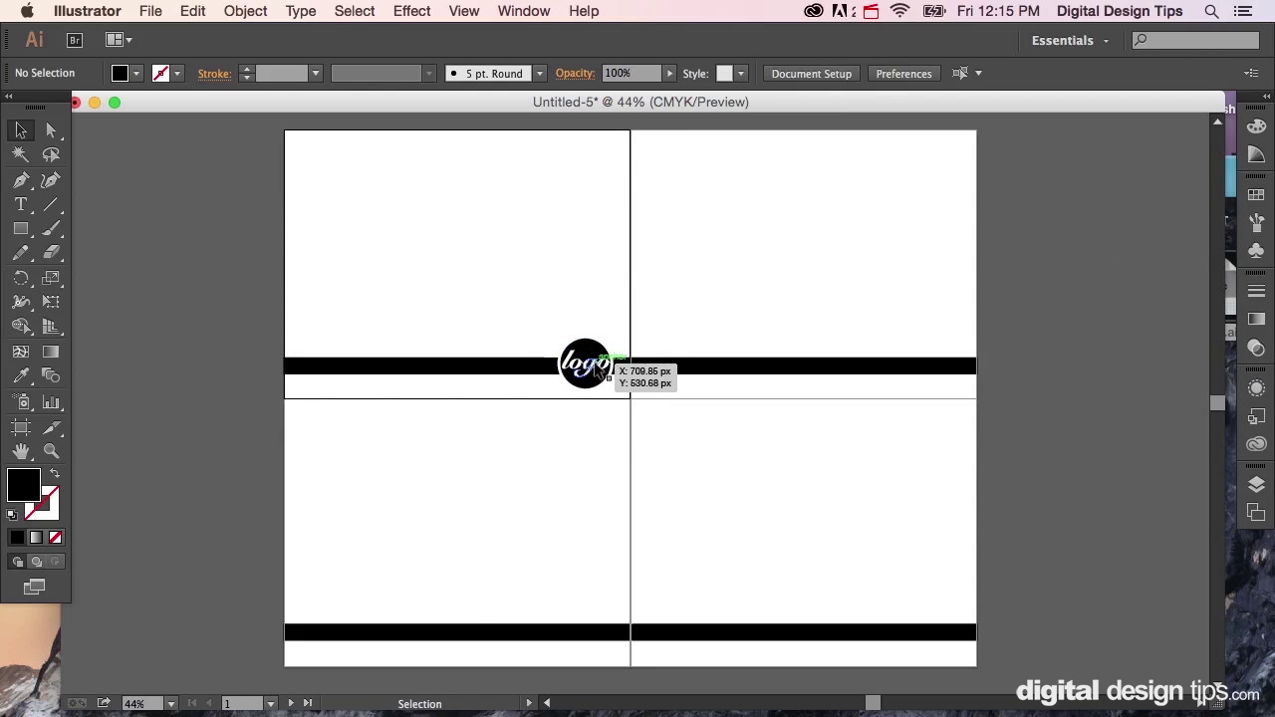
Duplicate the logo onto the top-right bar, then copy both logos down onto the lower bars.
drag(586, 370, 930, 364)
click(702, 333)
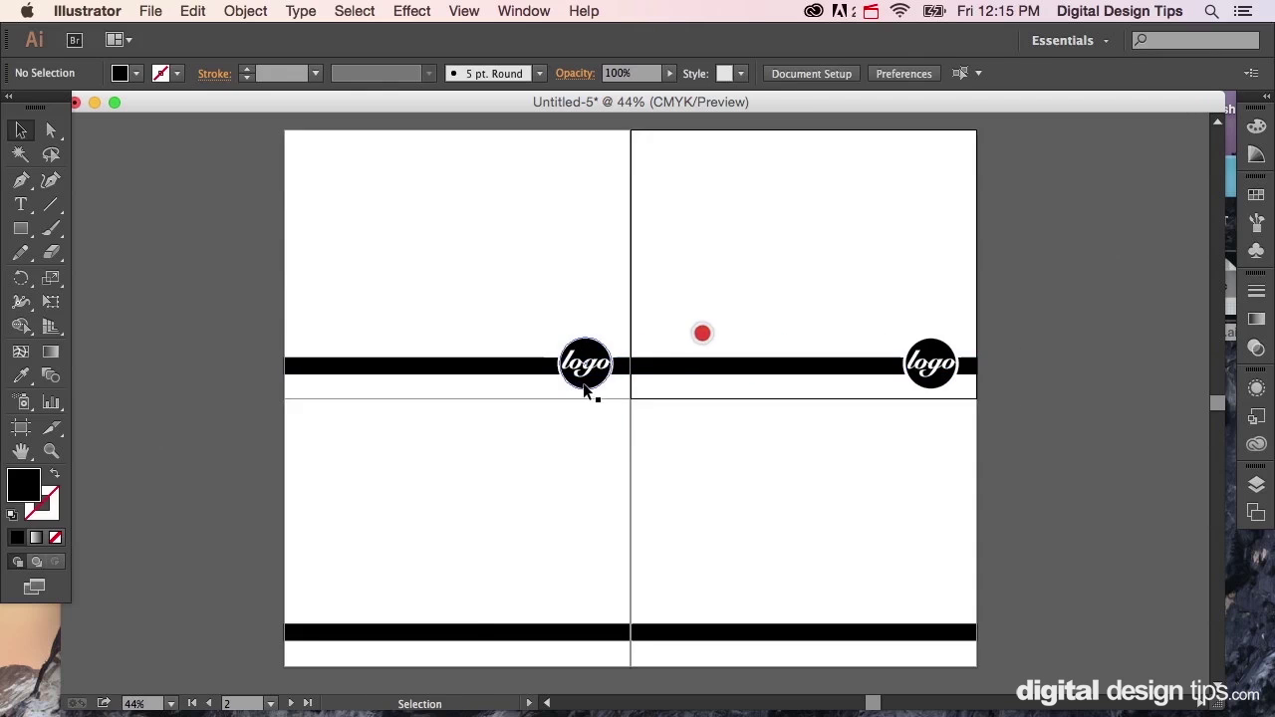
drag(577, 360, 577, 359)
shift+click(936, 365)
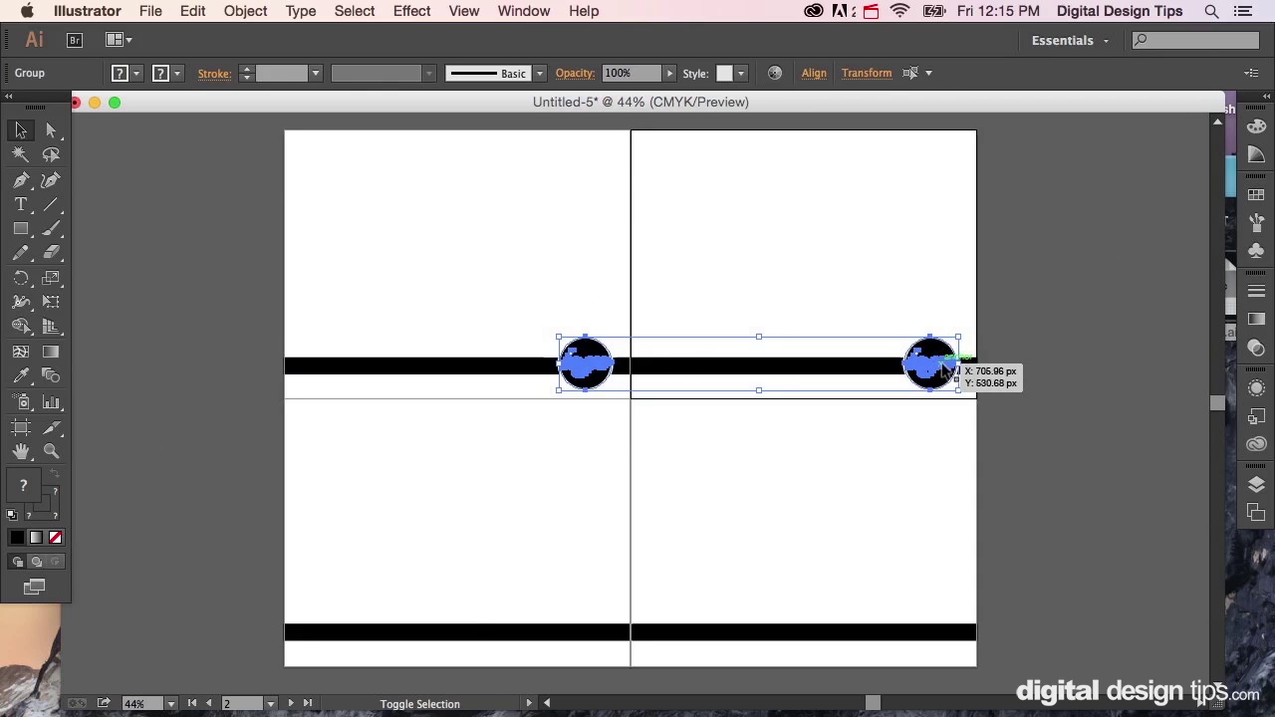
drag(942, 371, 940, 634)
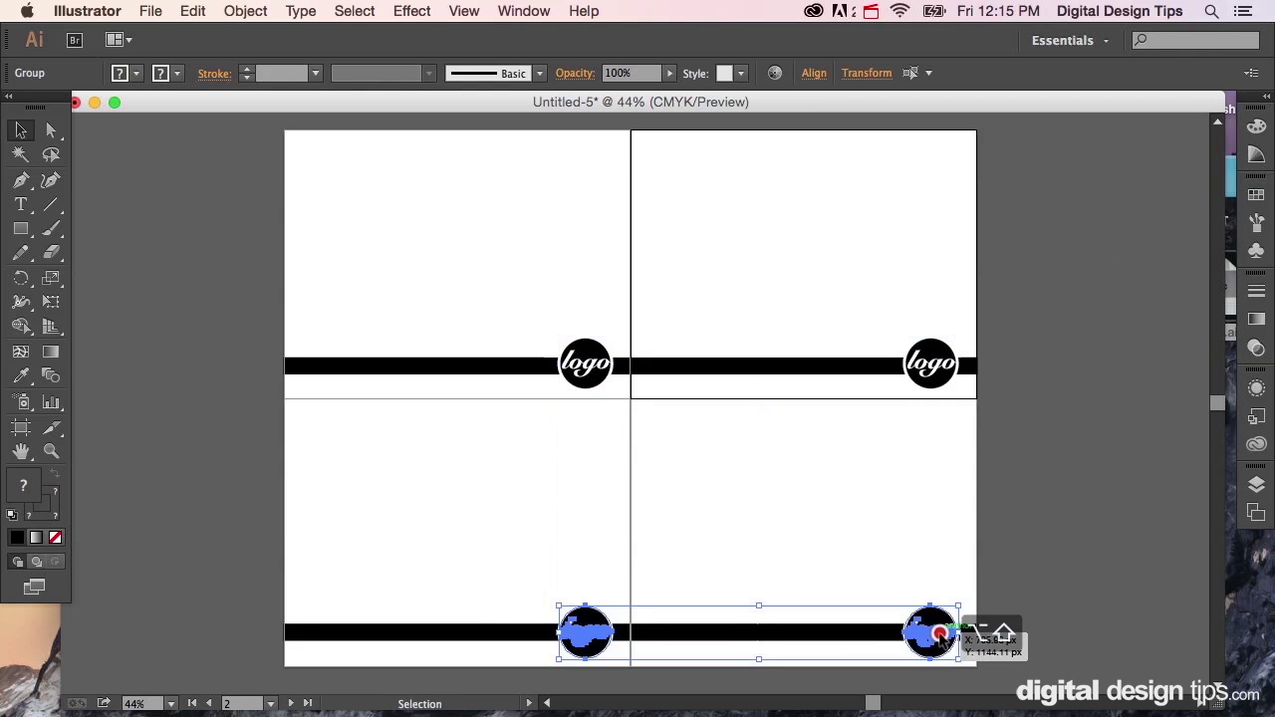
Place a large number 1 on the top-left artboard.
click(814, 460)
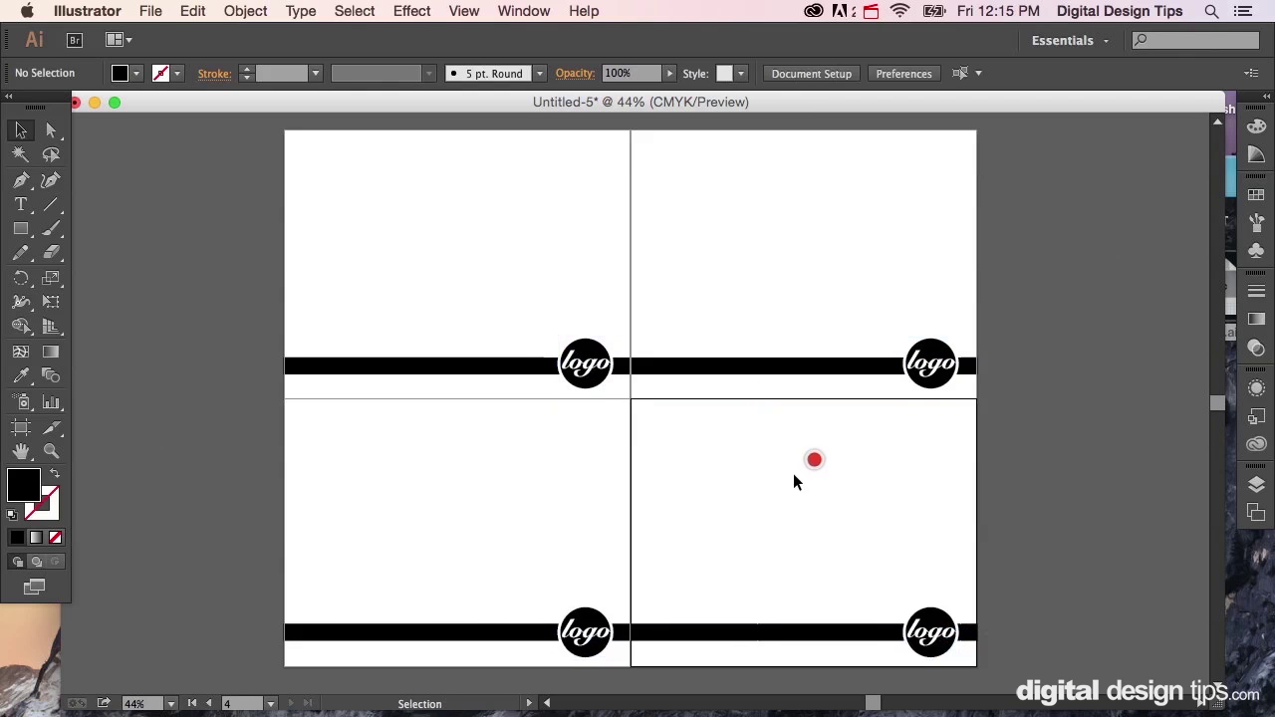
key(t)
click(446, 247)
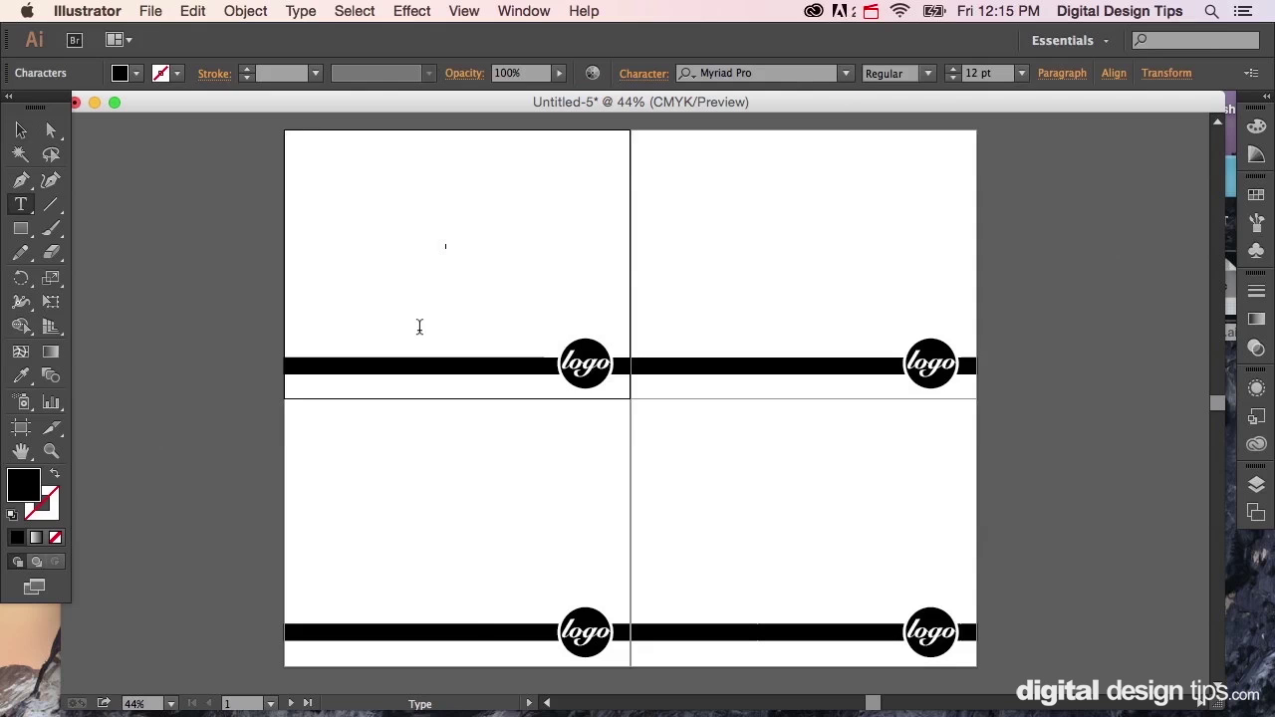
key(Escape)
drag(450, 255, 793, 250)
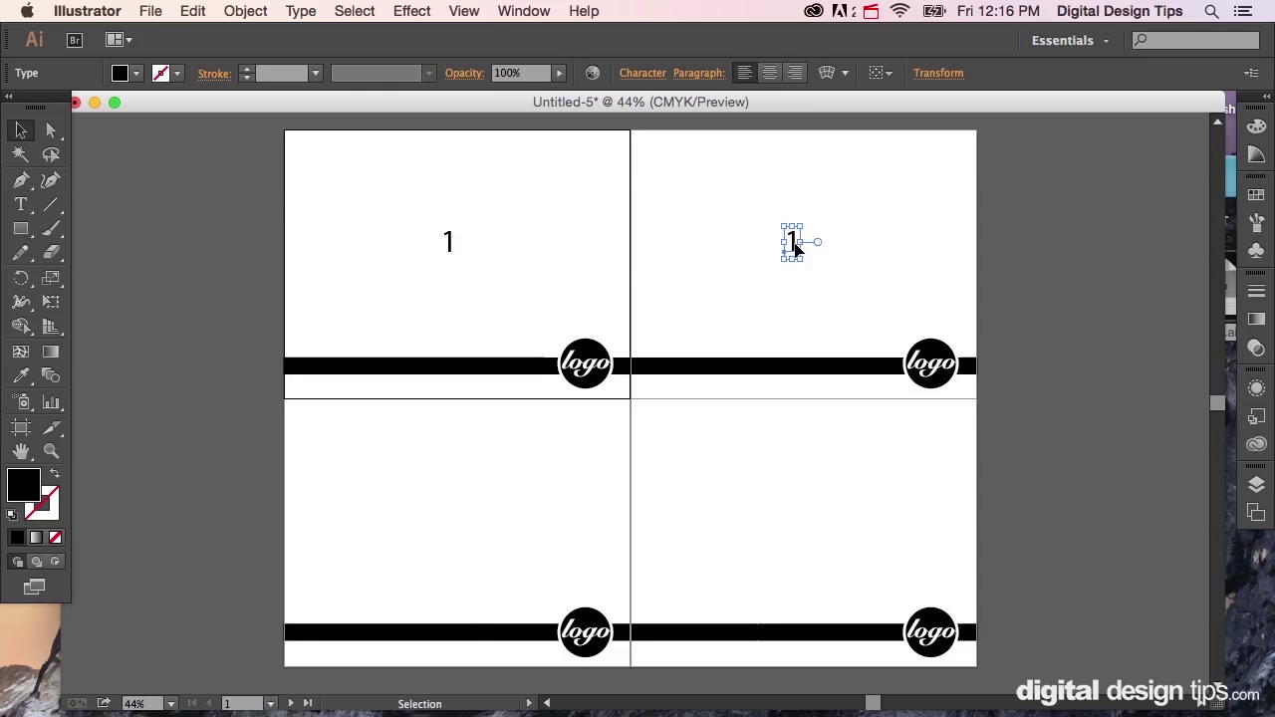
Change the copied number on the top-right artboard to 2.
triple_click(792, 242)
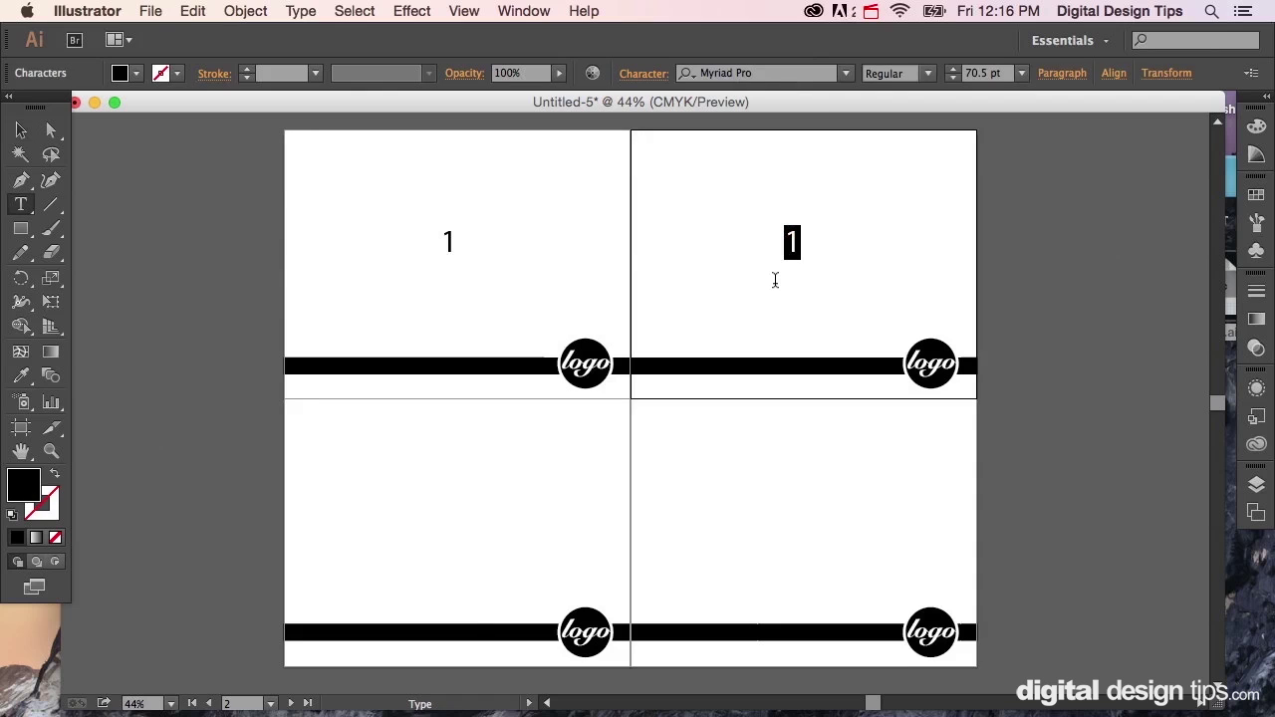
text(2)
click(20, 130)
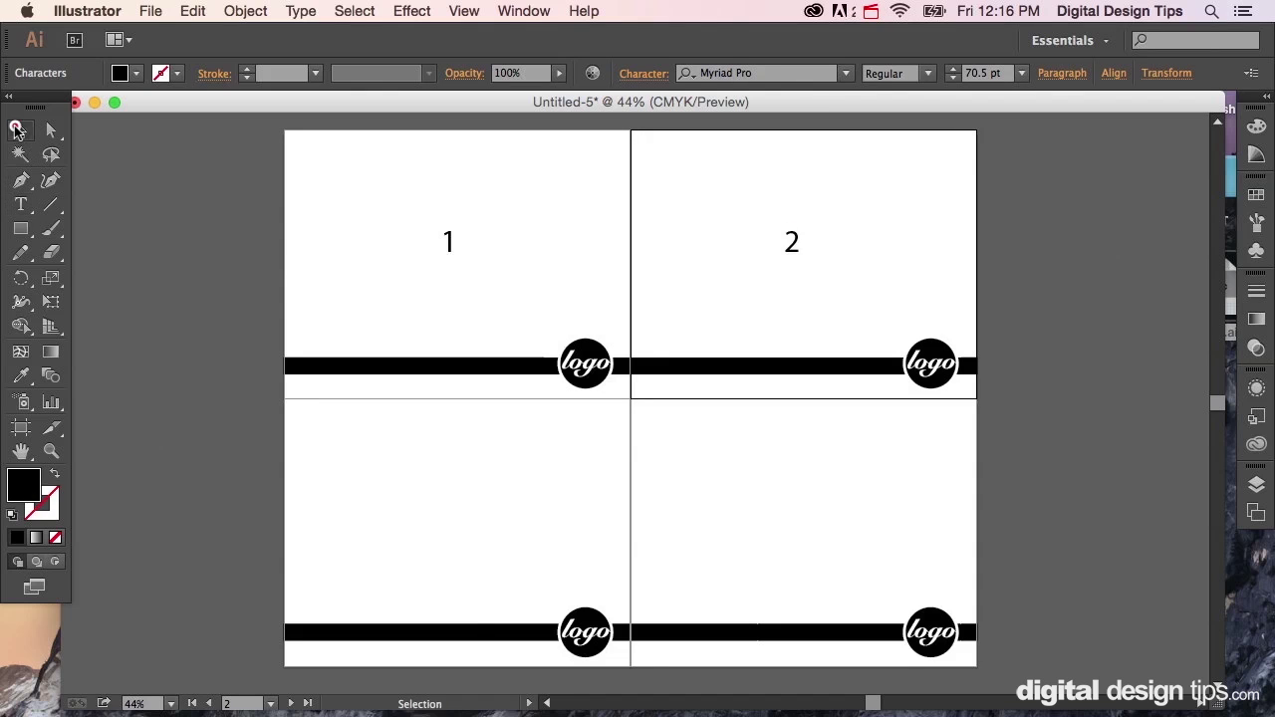
click(758, 258)
Copy the number onto the lower-left artboard and change it to 3.
drag(792, 245, 449, 516)
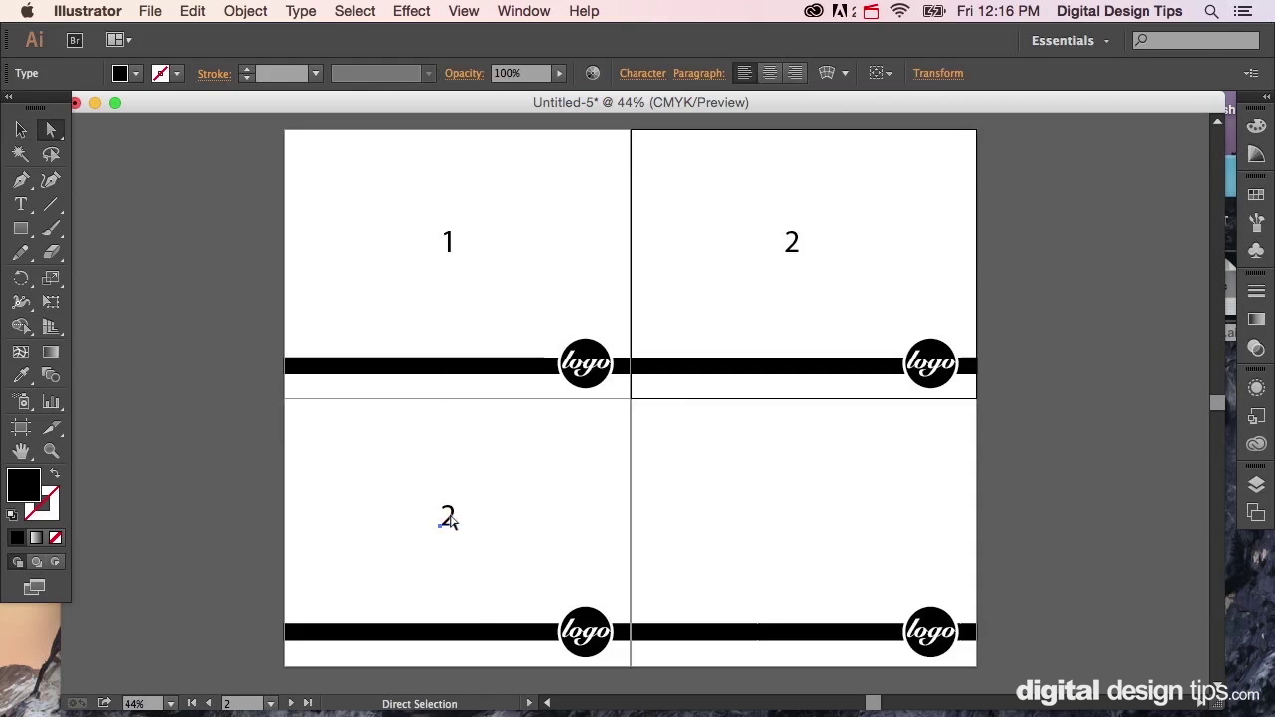
double_click(448, 515)
key(super+a)
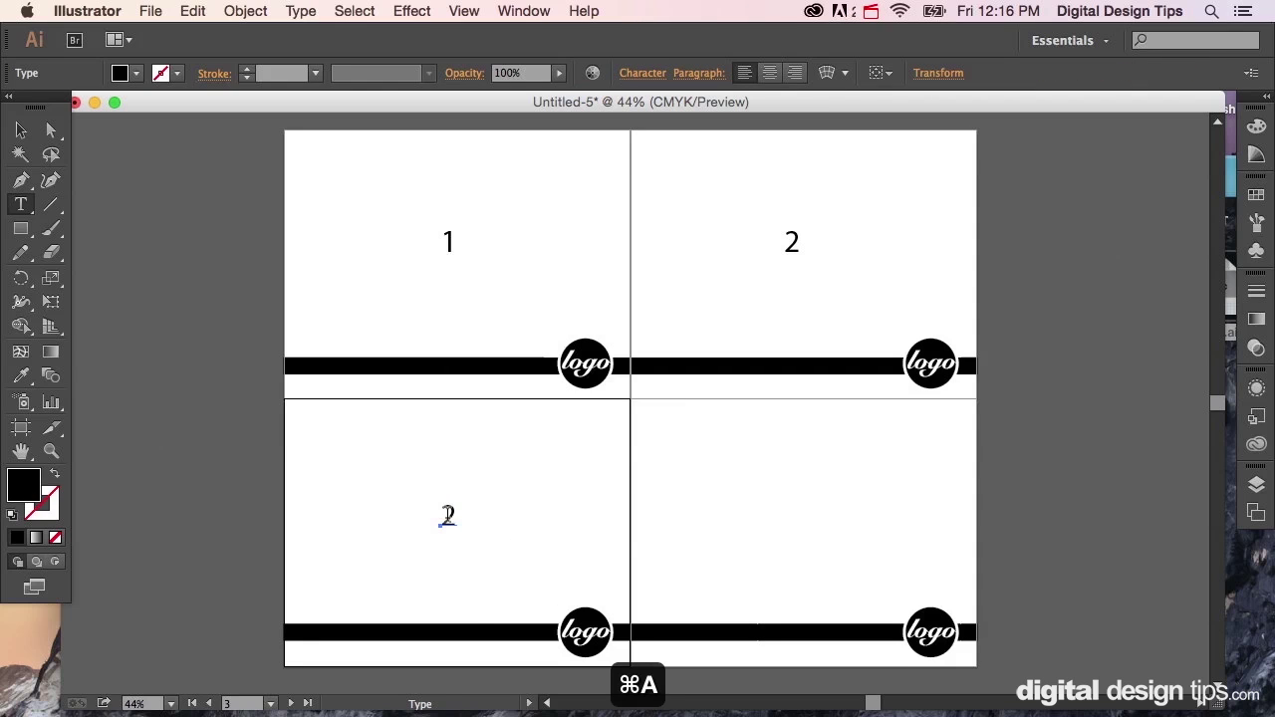
double_click(447, 516)
text(3)
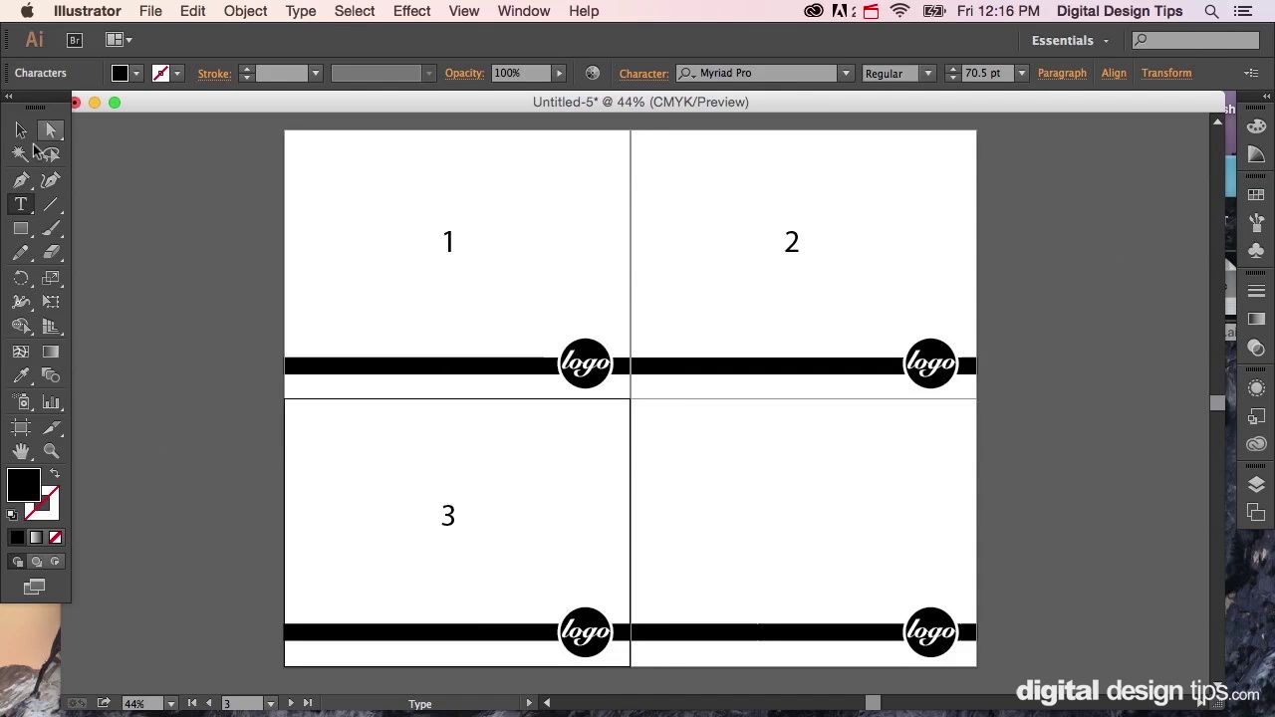
click(19, 130)
click(267, 327)
Copy the number onto the lower-right artboard and change it to 4.
drag(453, 518, 803, 519)
double_click(799, 516)
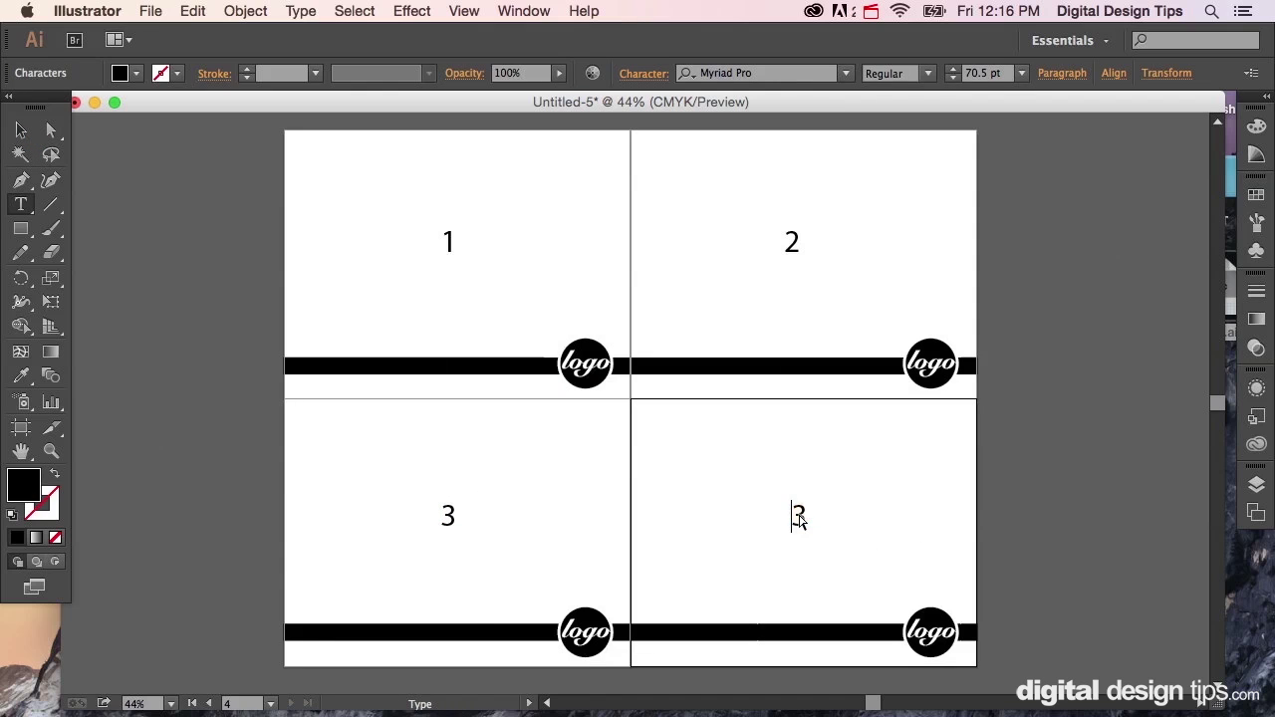
double_click(799, 517)
text(4)
click(21, 129)
click(569, 562)
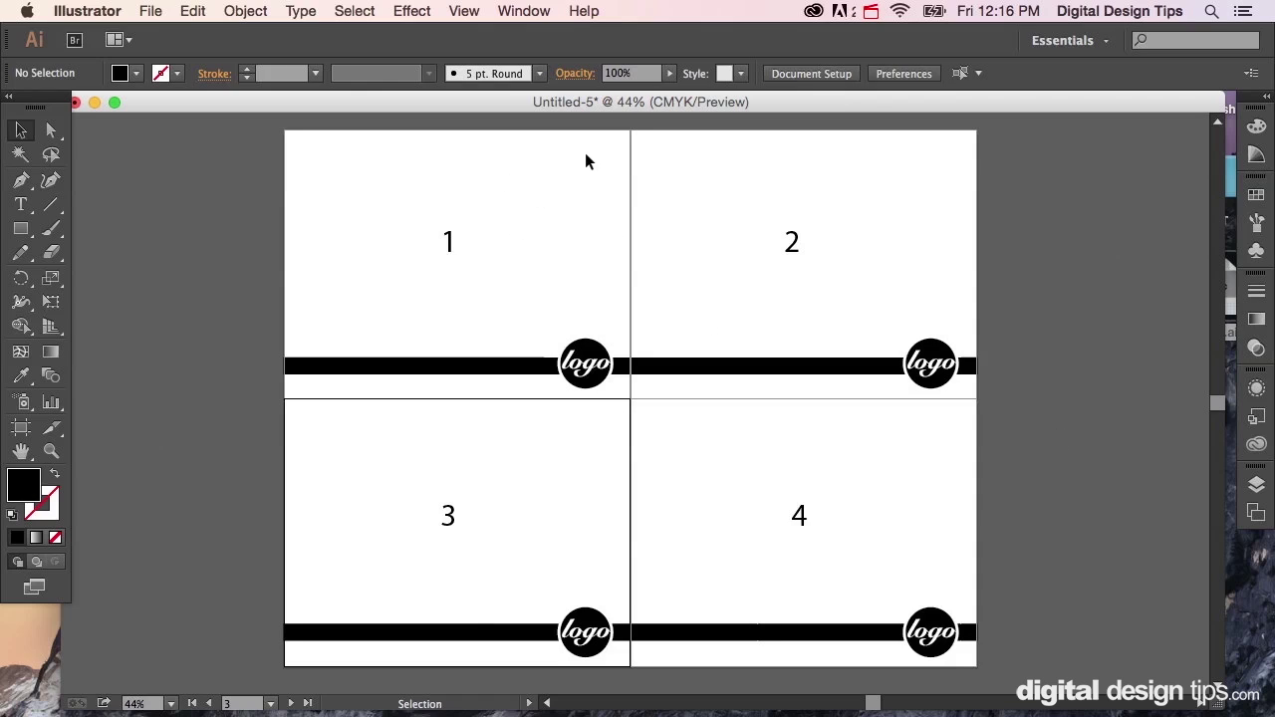
Save the document to the Desktop as PDFTest in Adobe PDF format, all artboards.
click(150, 11)
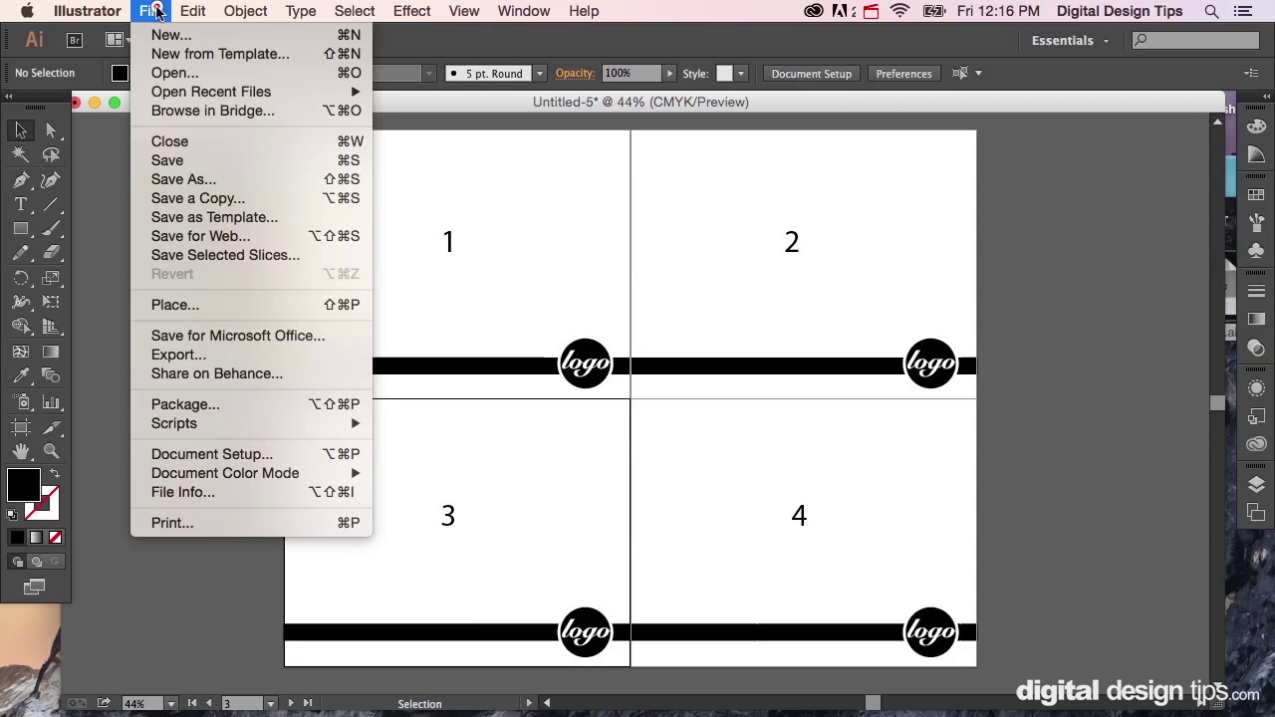
click(199, 180)
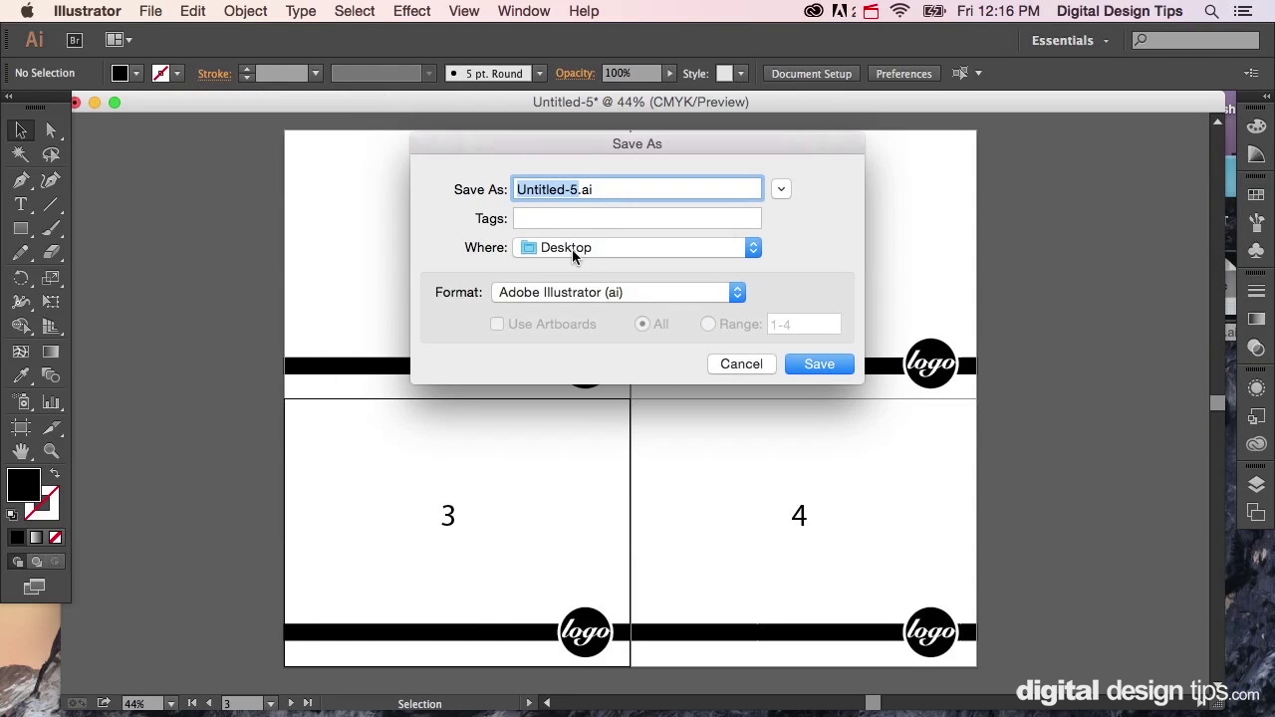
text(PDFTest)
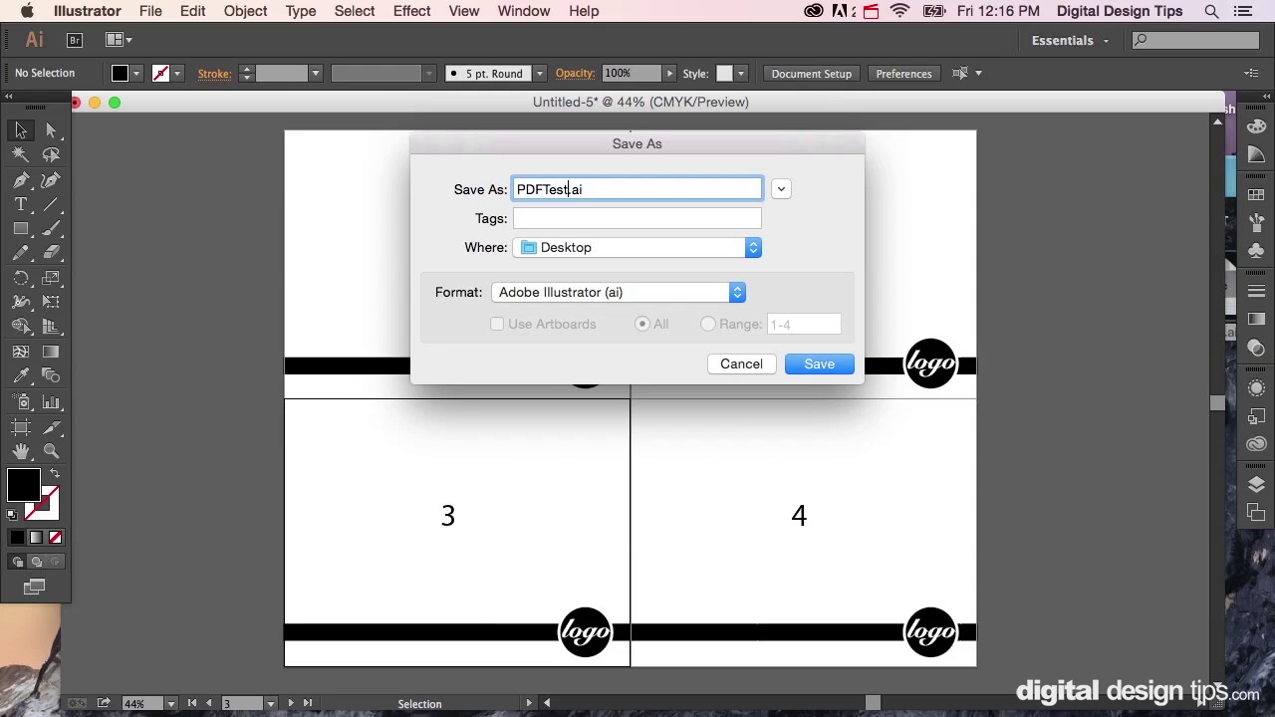
click(601, 292)
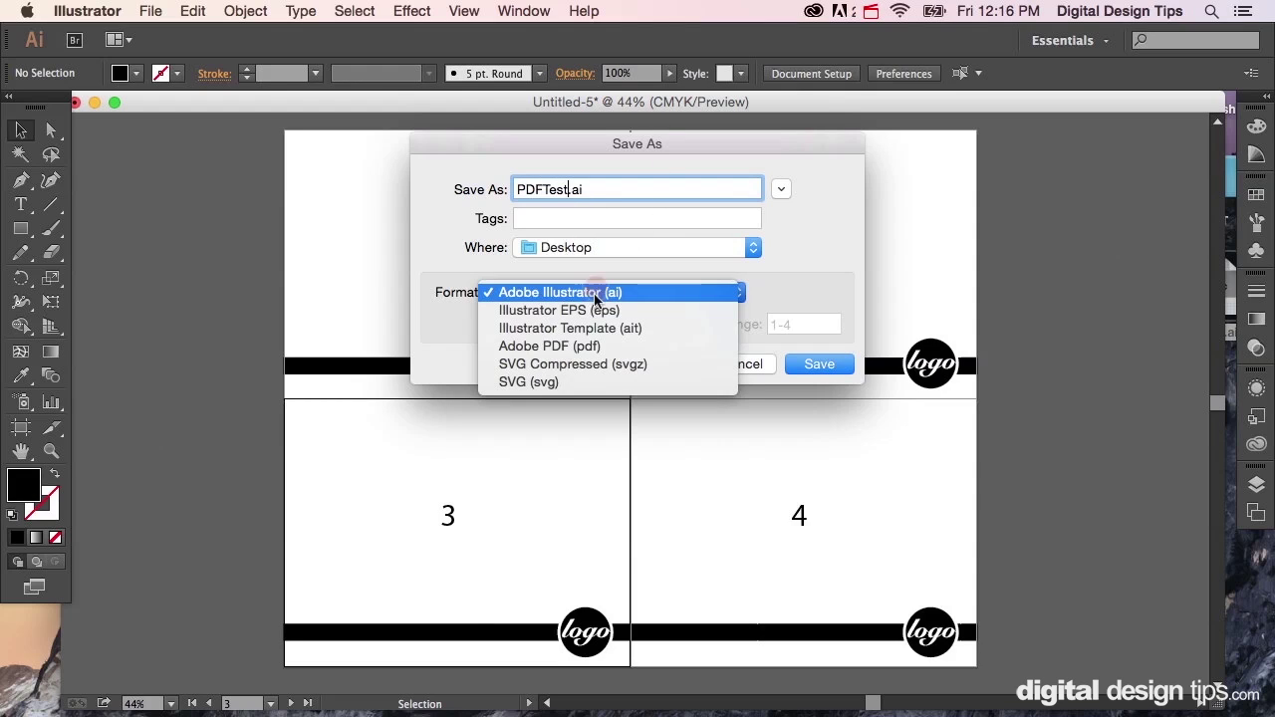
click(570, 348)
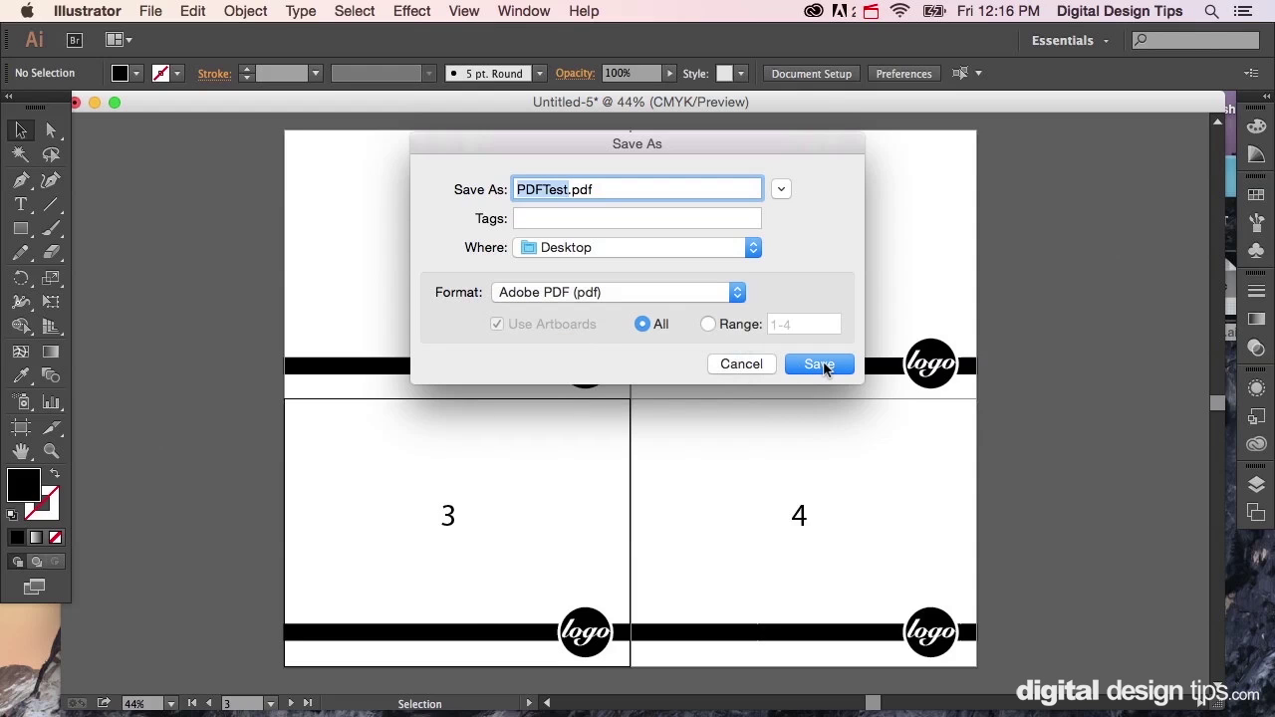
click(820, 364)
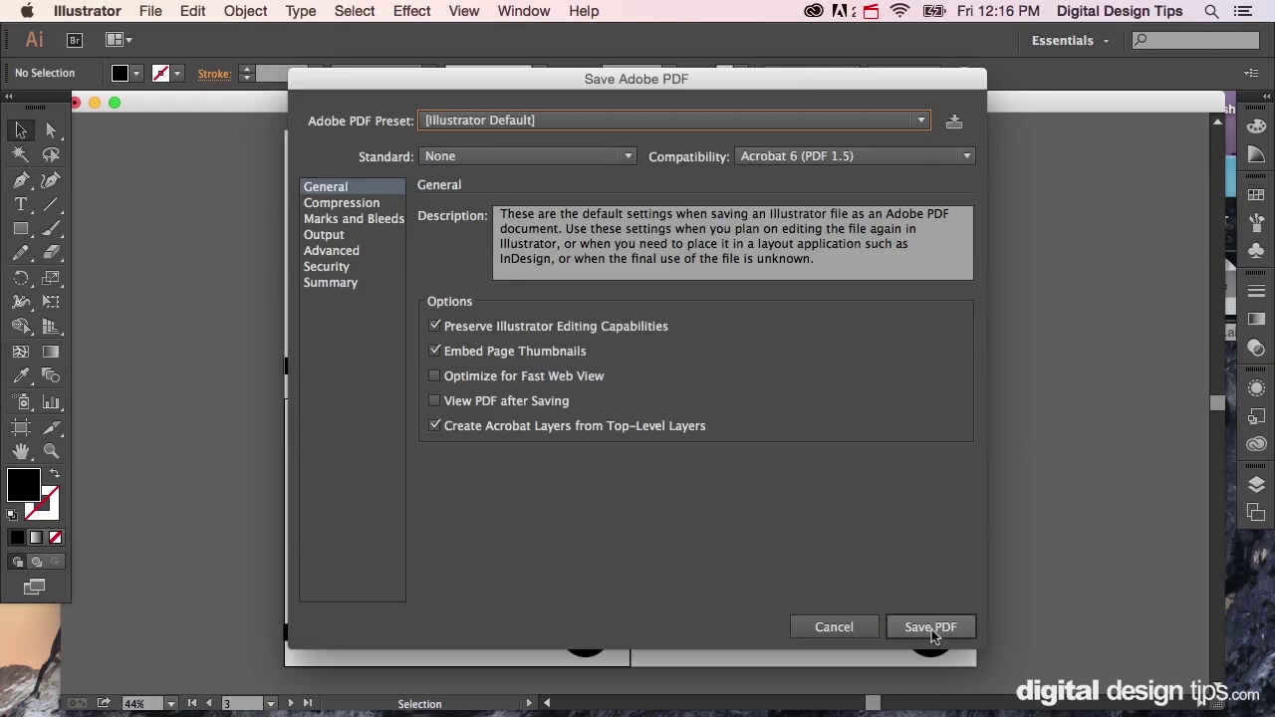
Confirm the Adobe PDF options, then open PDFTest.pdf from the desktop in Preview.
click(931, 627)
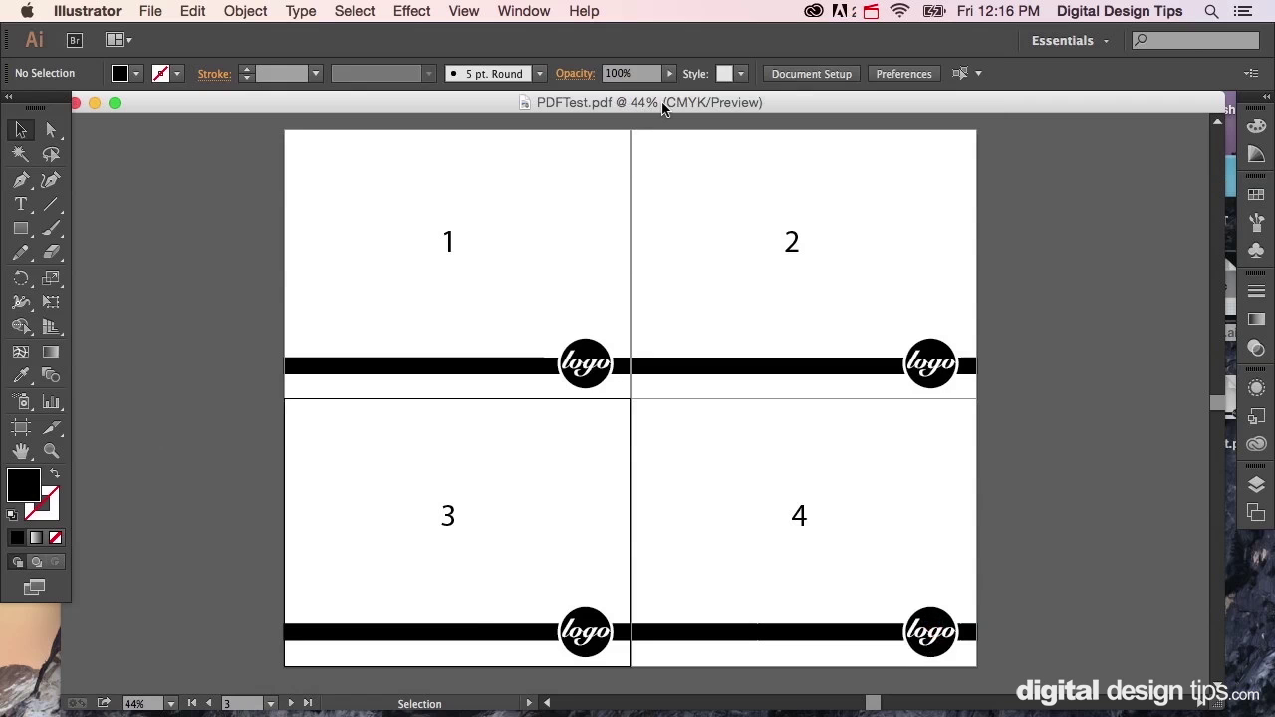
drag(663, 107, 39, 376)
click(682, 367)
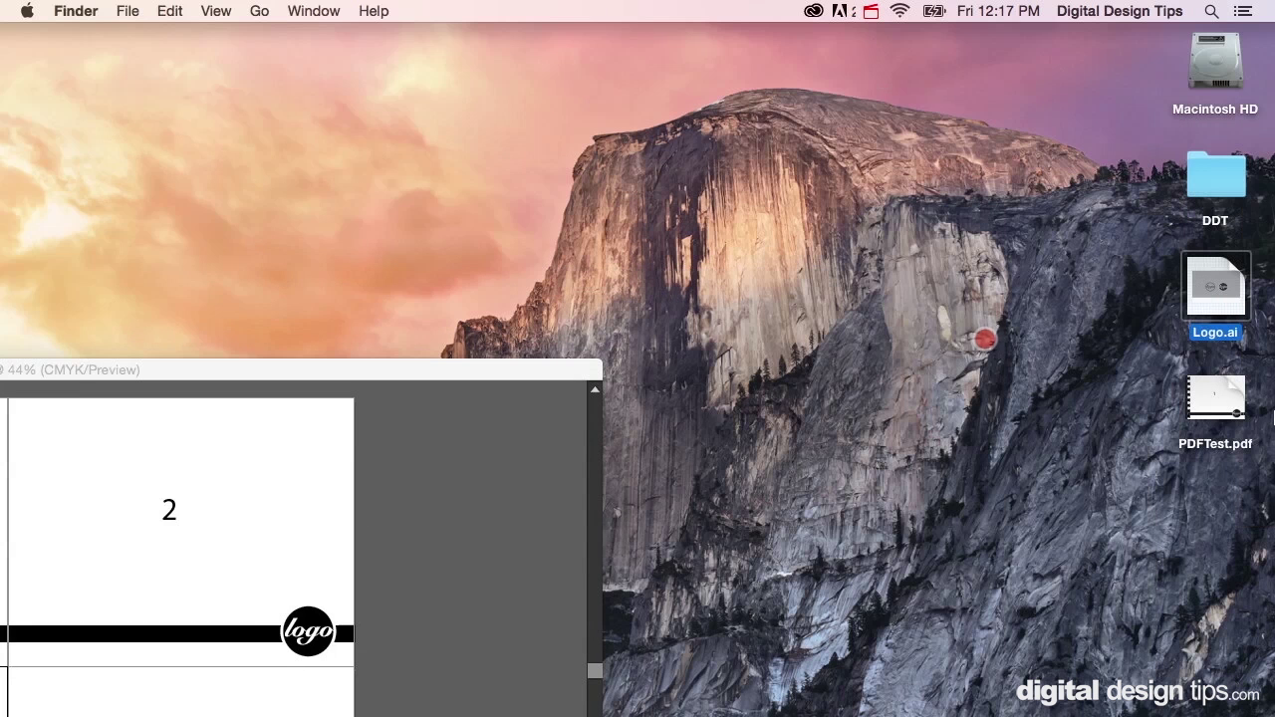
double_click(1221, 400)
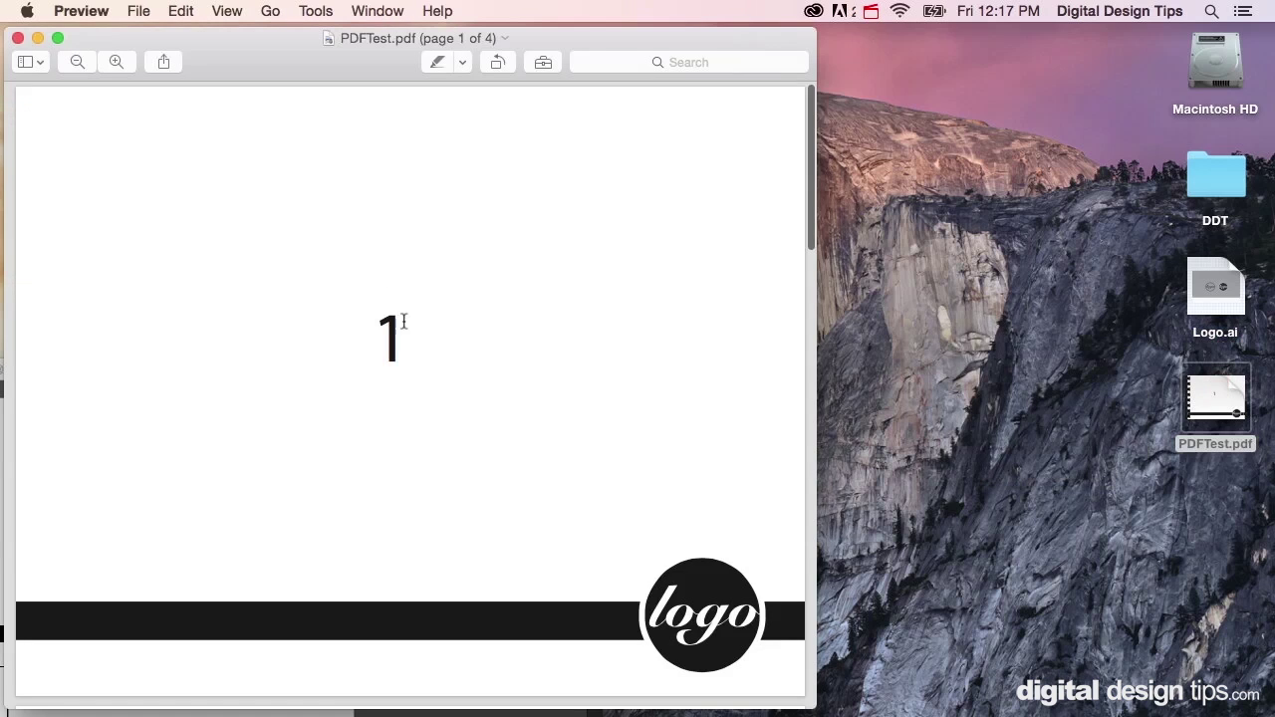
drag(380, 69, 544, 65)
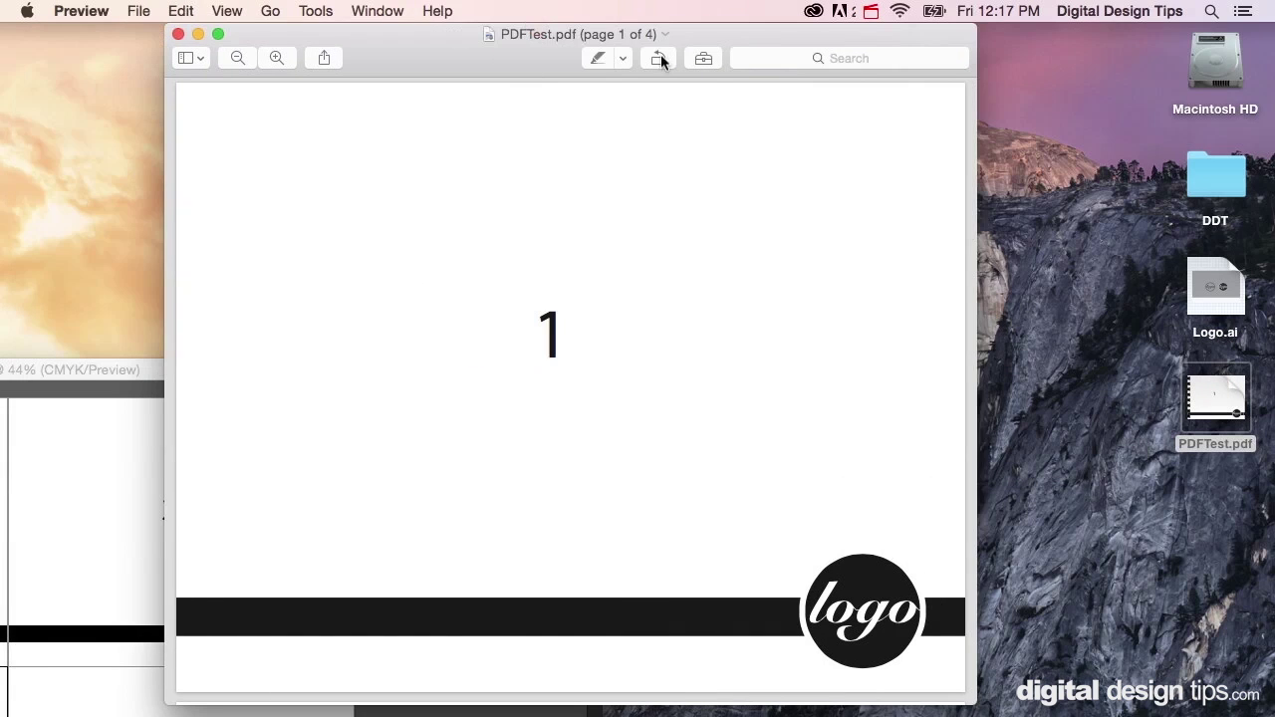
click(189, 58)
Show Preview's page thumbnails, browse pages 1–4, then bring Illustrator back in front.
click(200, 83)
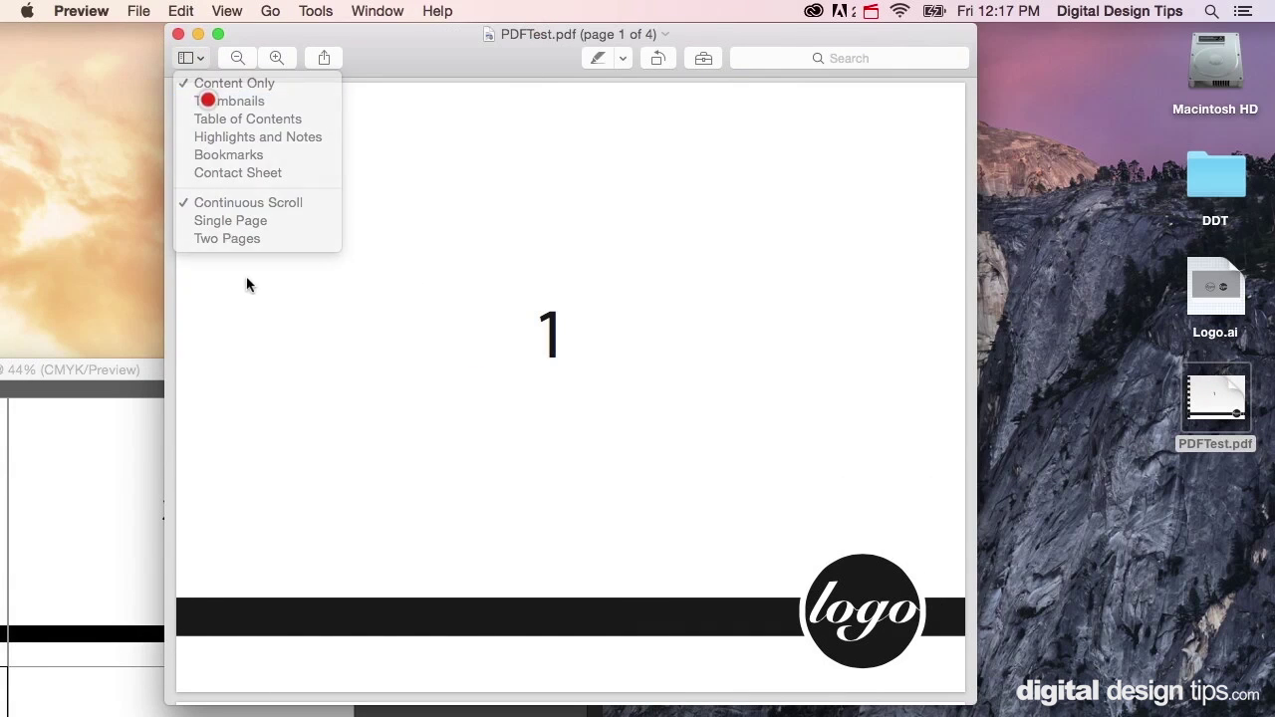
scroll(704, 342, down, 5)
key(super+alt+2)
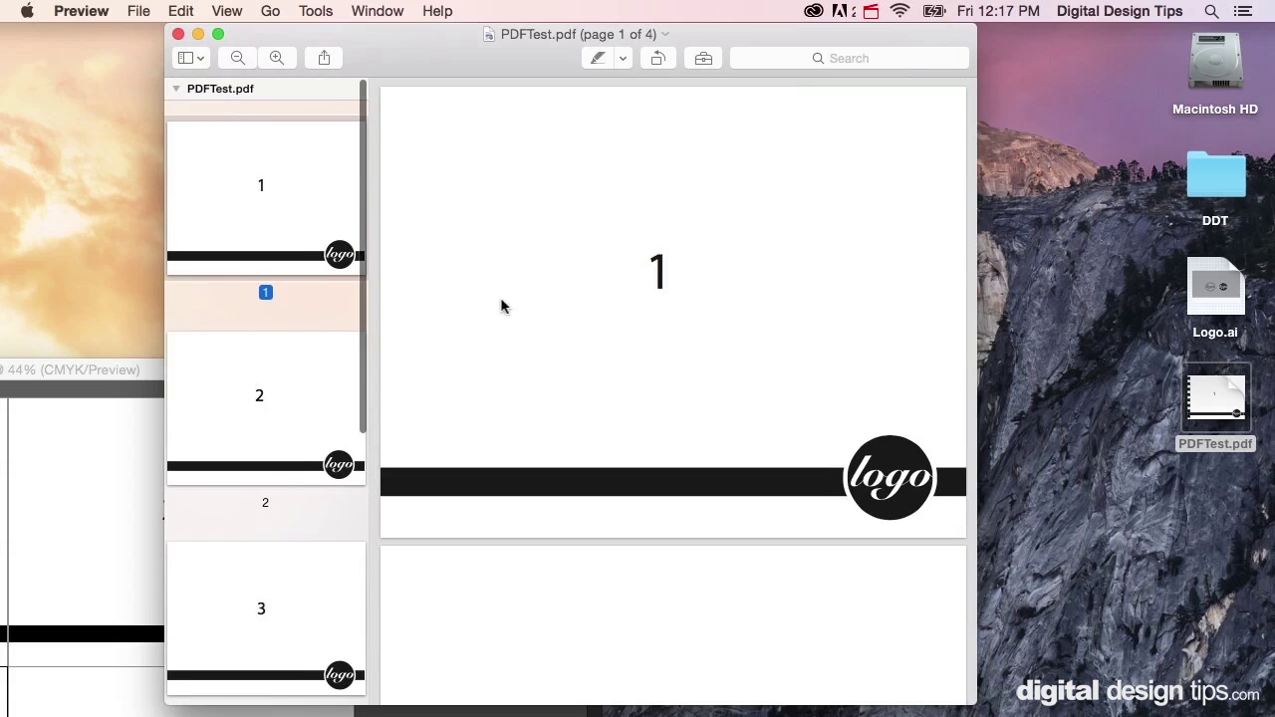
click(300, 387)
click(270, 586)
scroll(612, 421, down, 5)
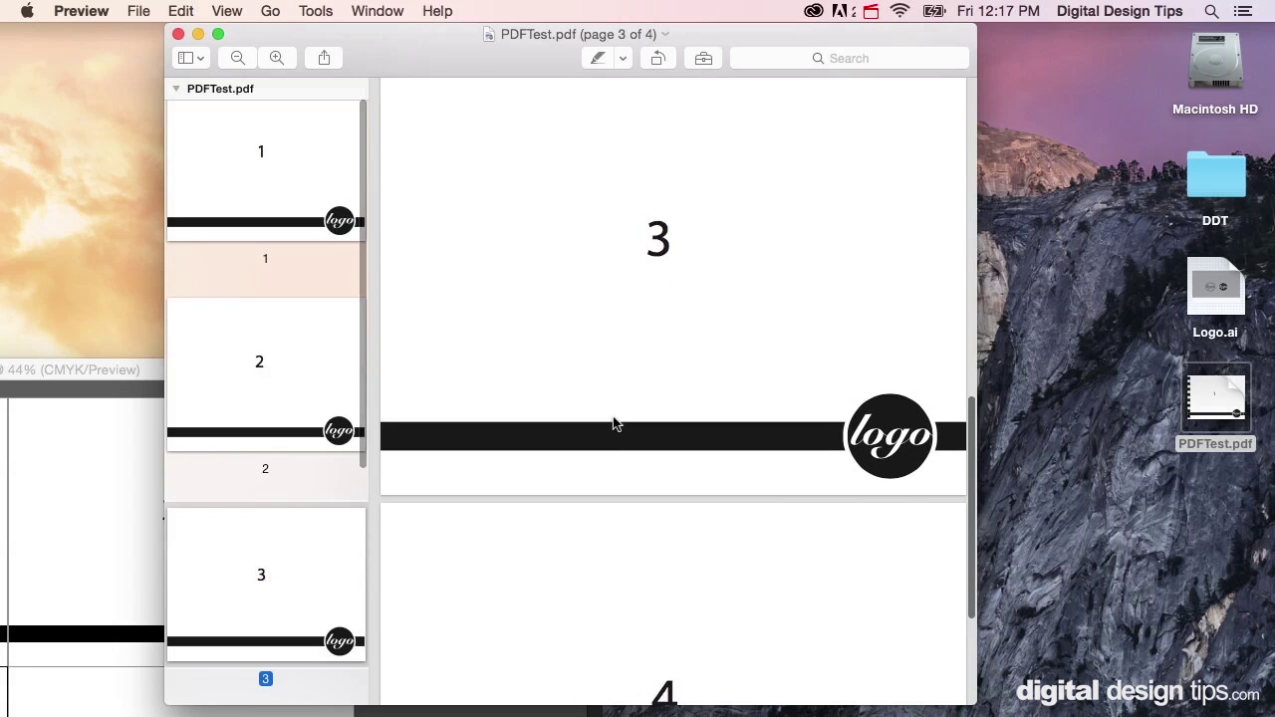
scroll(613, 424, up, 15)
scroll(611, 424, down, 10)
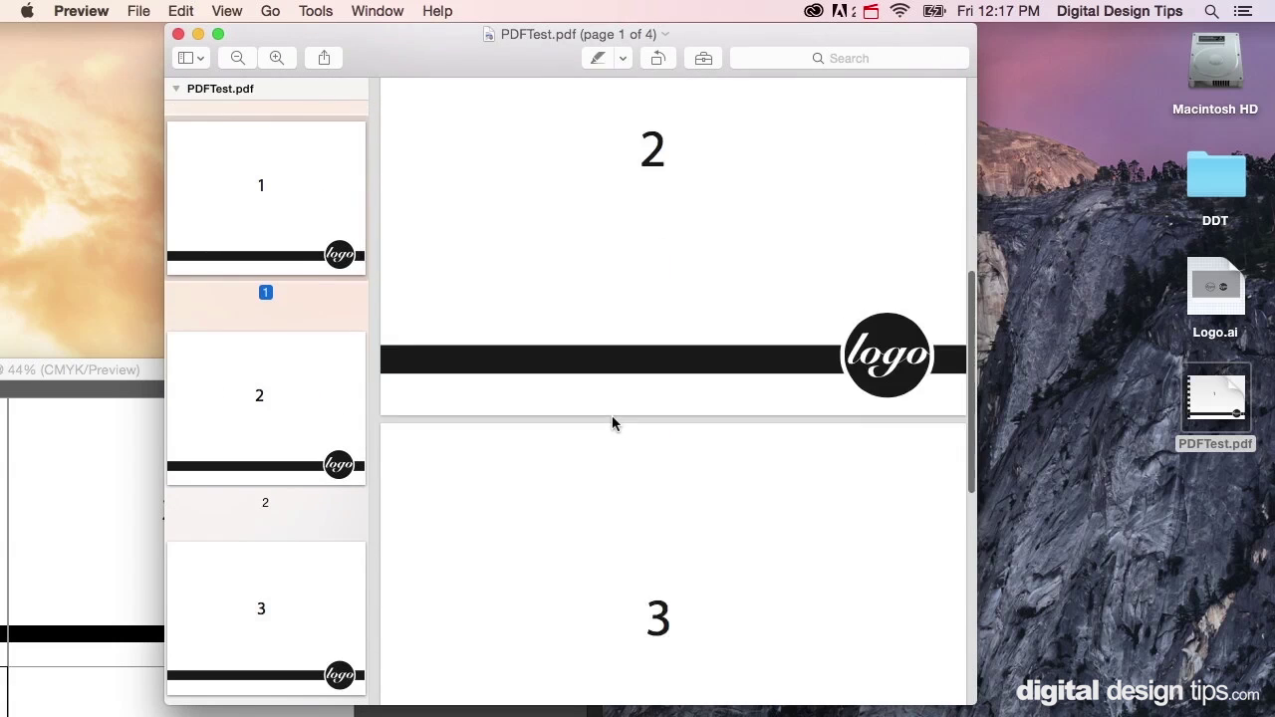
scroll(611, 422, down, 3)
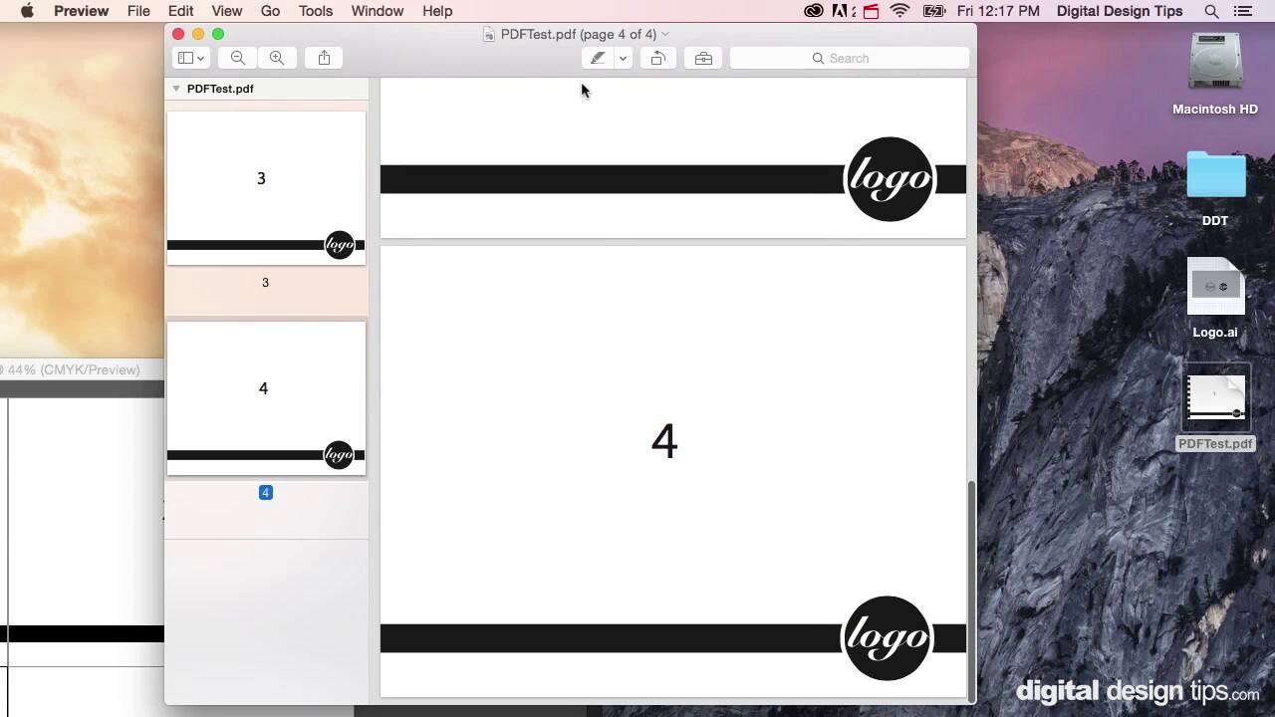
drag(519, 40, 630, 38)
drag(134, 370, 757, 100)
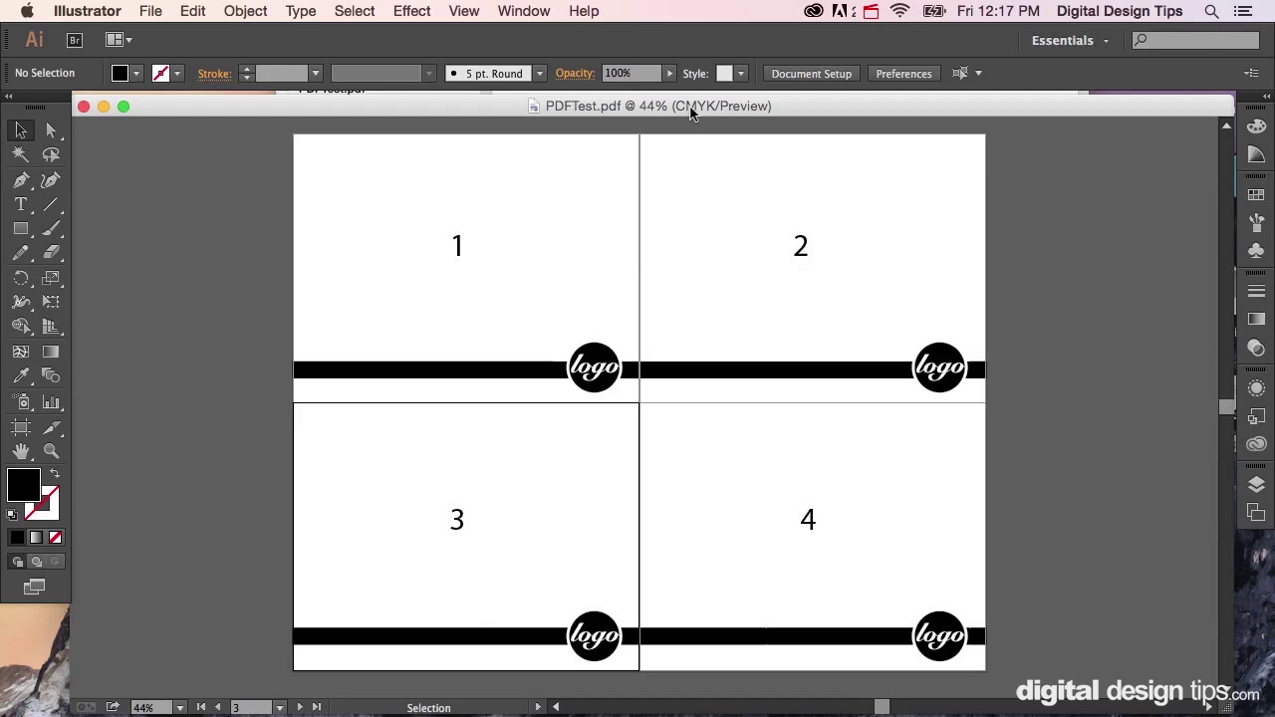
drag(626, 112, 629, 111)
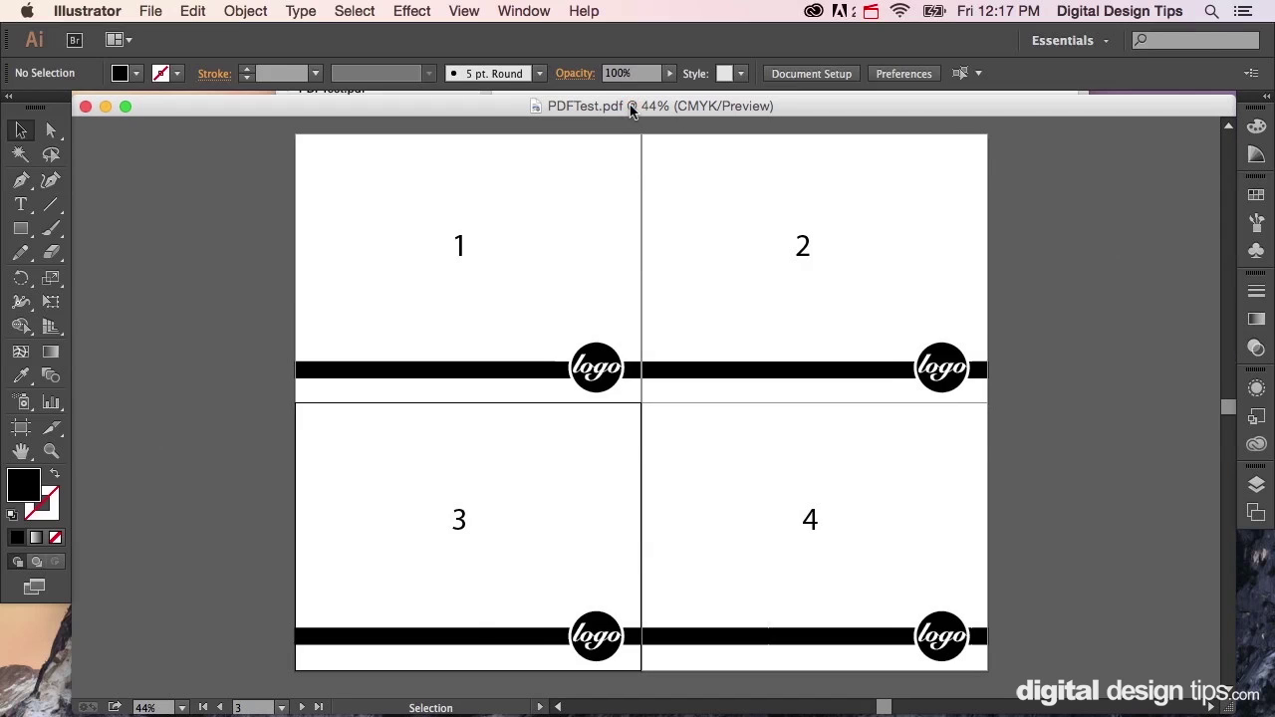